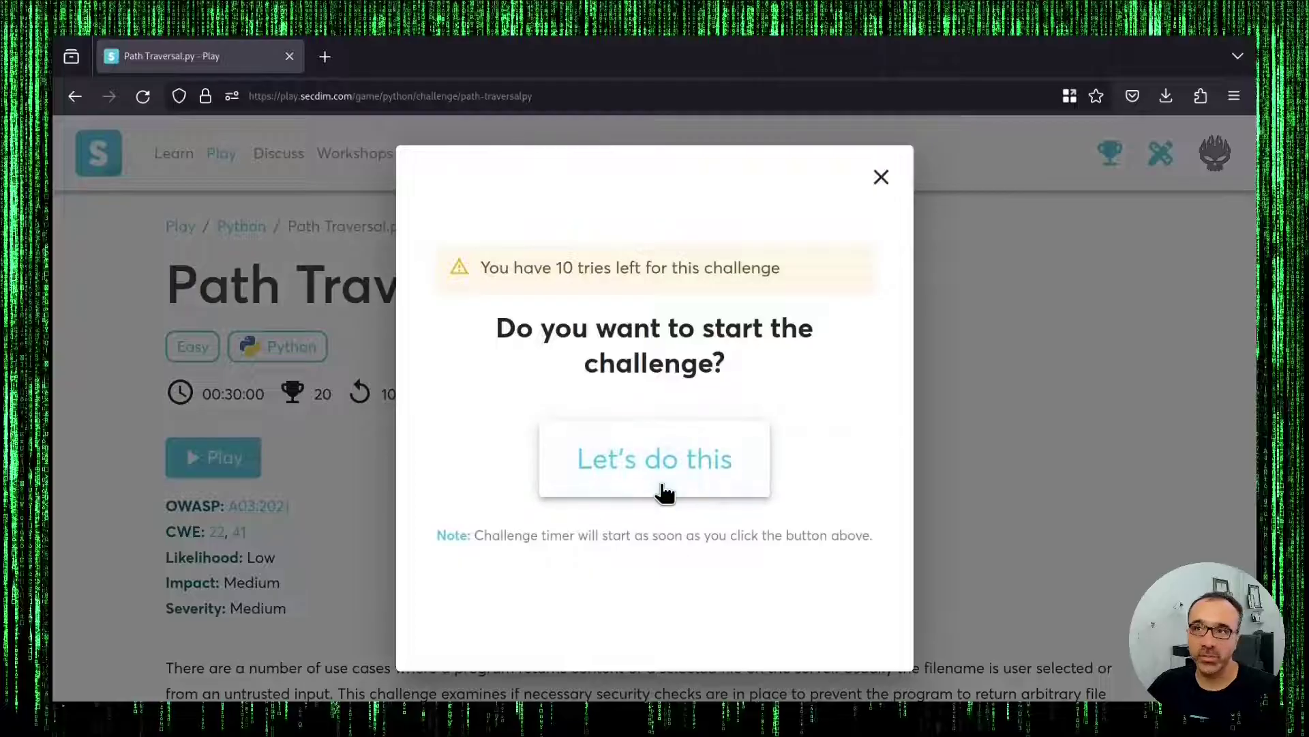
Step: Start the Path Traversal.py challenge timer and launch its online code environment
click(665, 481)
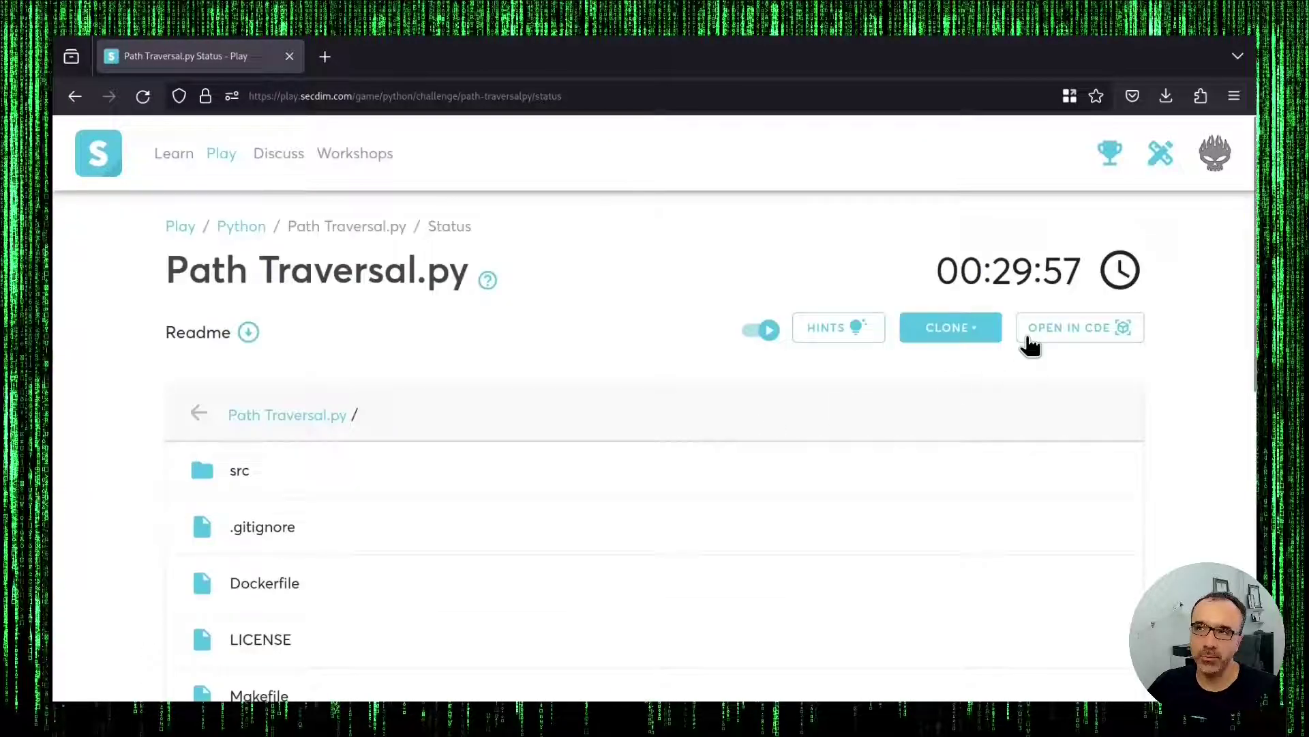
click(1080, 327)
click(1100, 328)
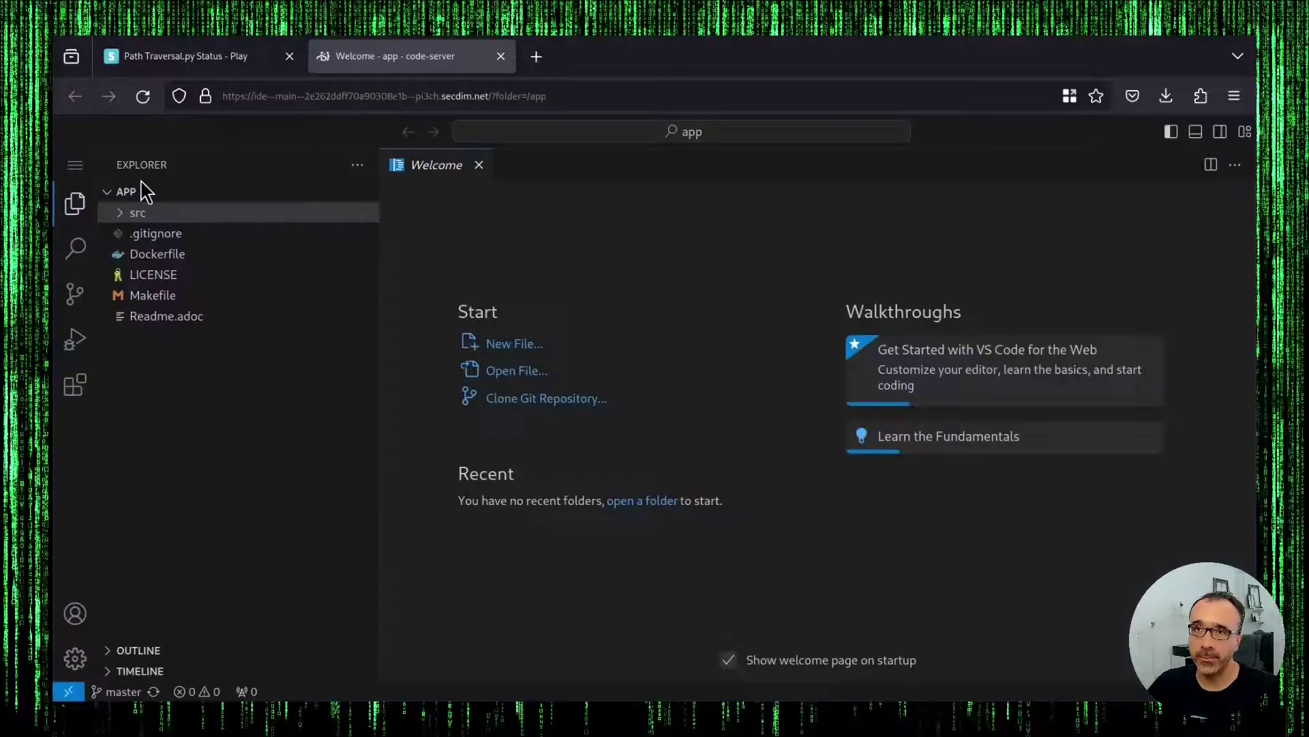
Step: Run make run in a new code-server terminal to start the Django server
click(74, 164)
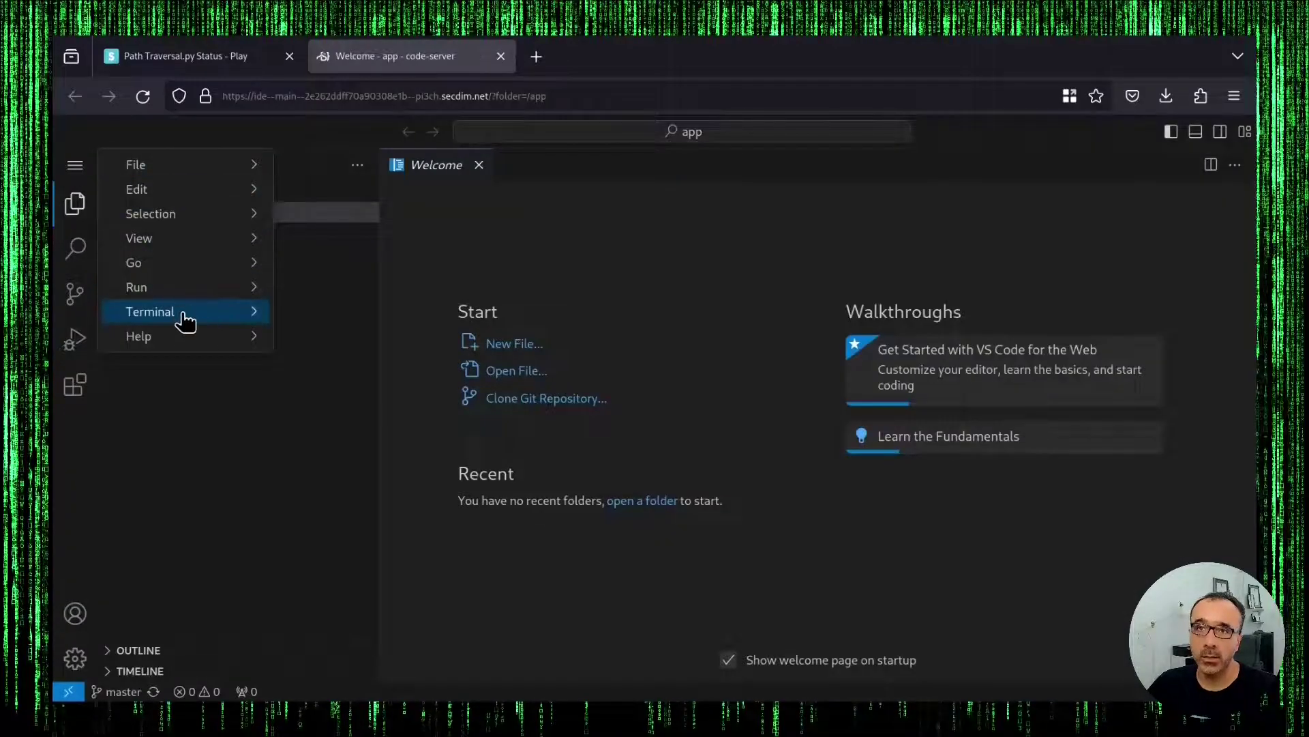
click(358, 312)
text(make run)
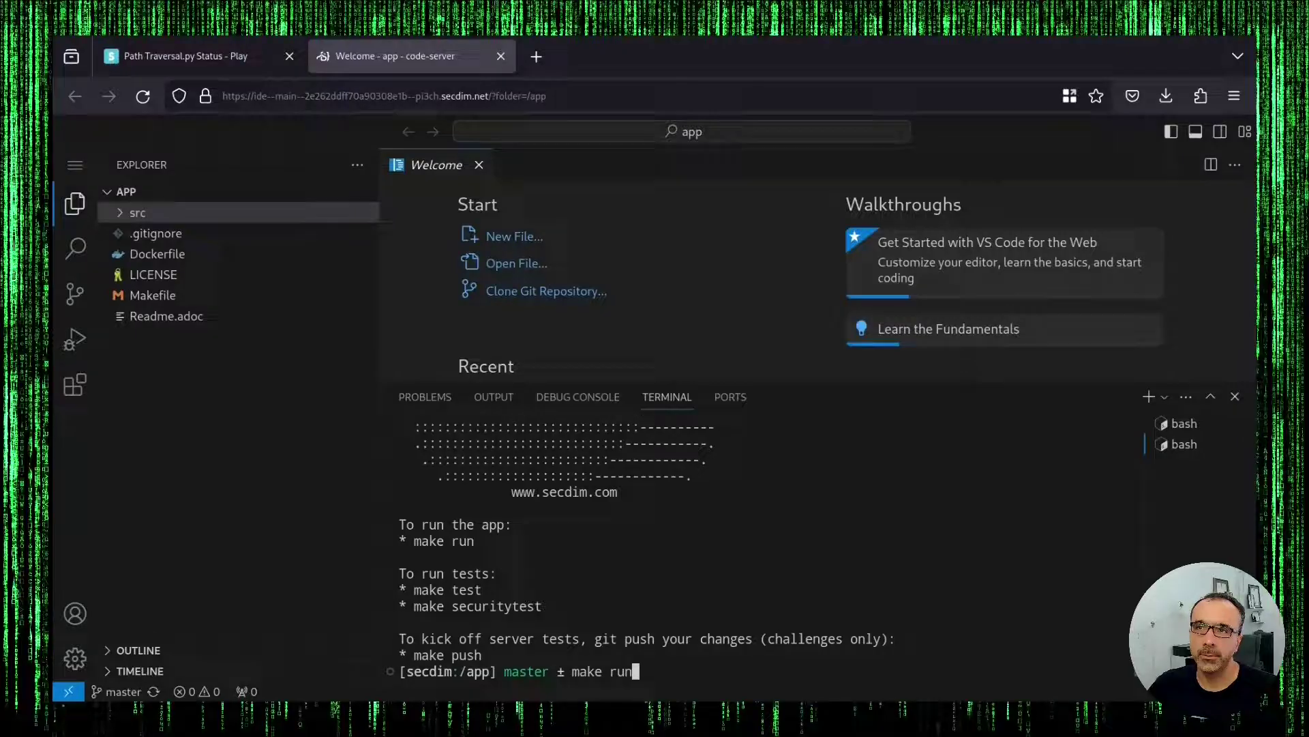
key(Return)
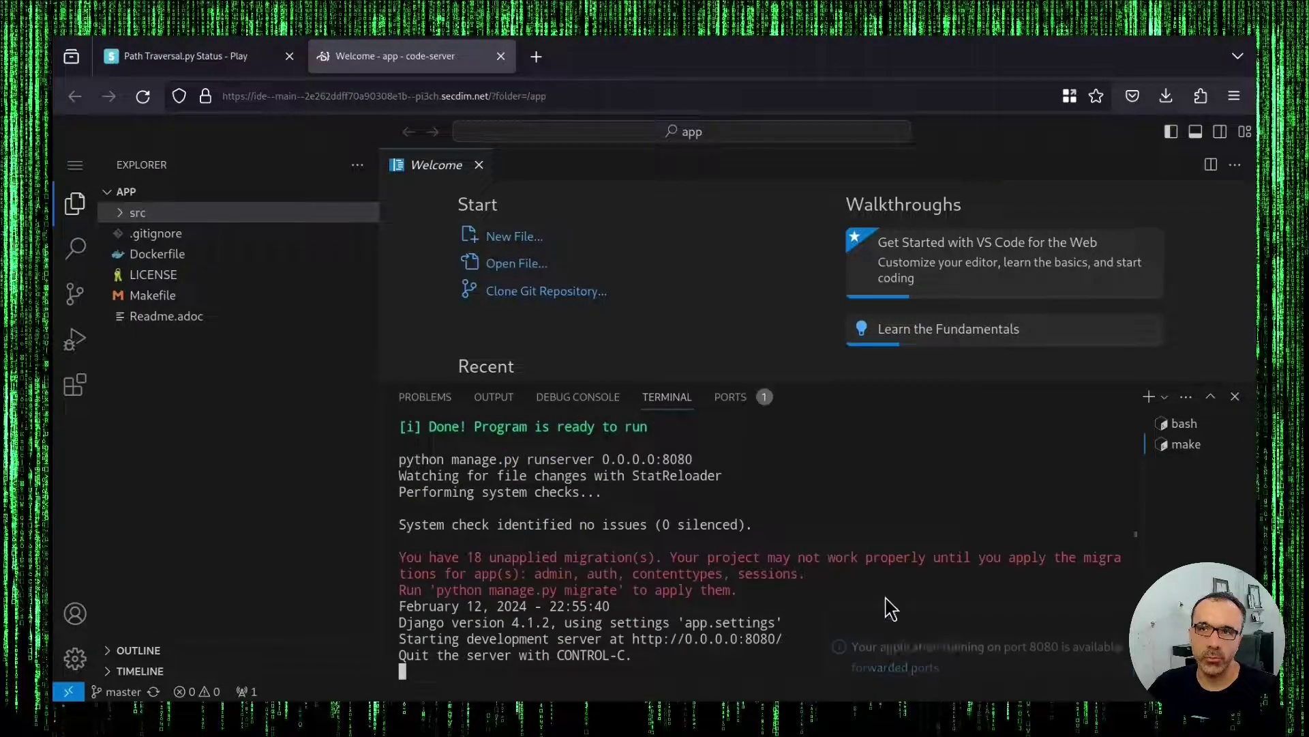
Step: Open the app on port 8080 and load /file/?filename=intro.txt
click(974, 575)
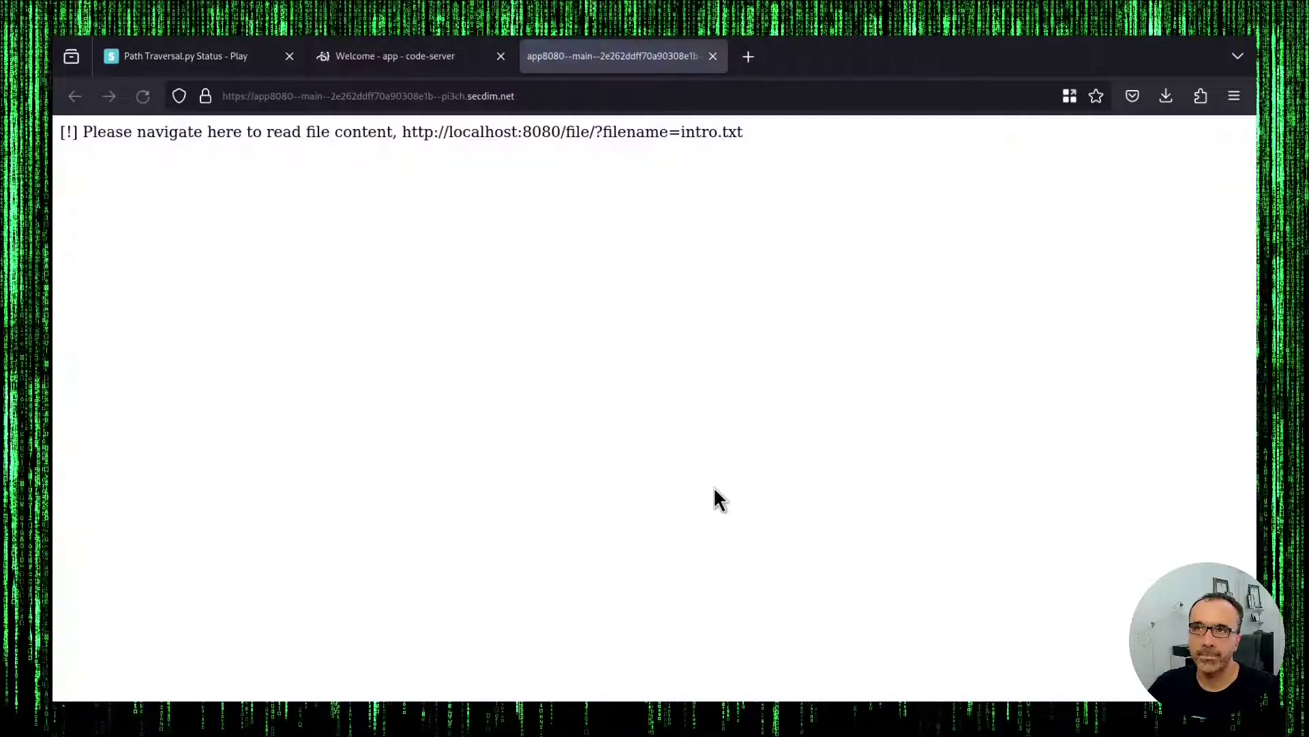
drag(560, 131, 757, 133)
key(ctrl+c)
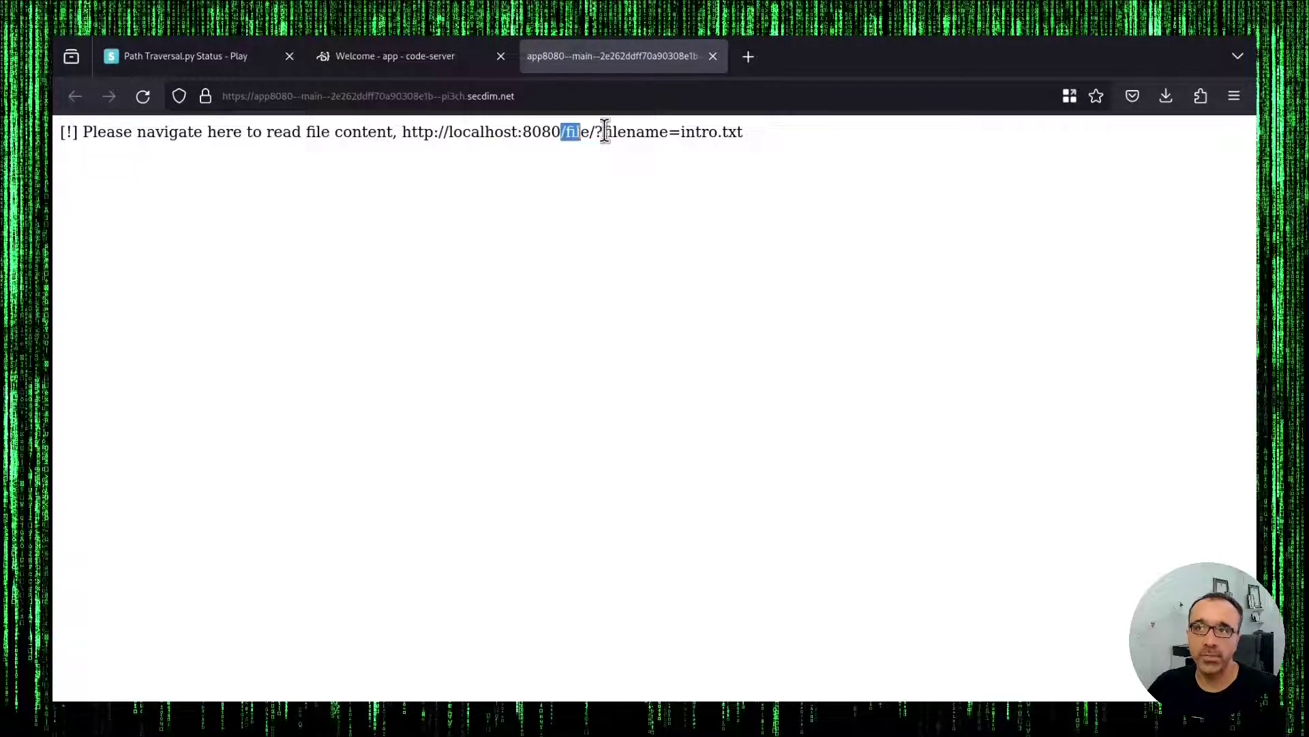
click(552, 96)
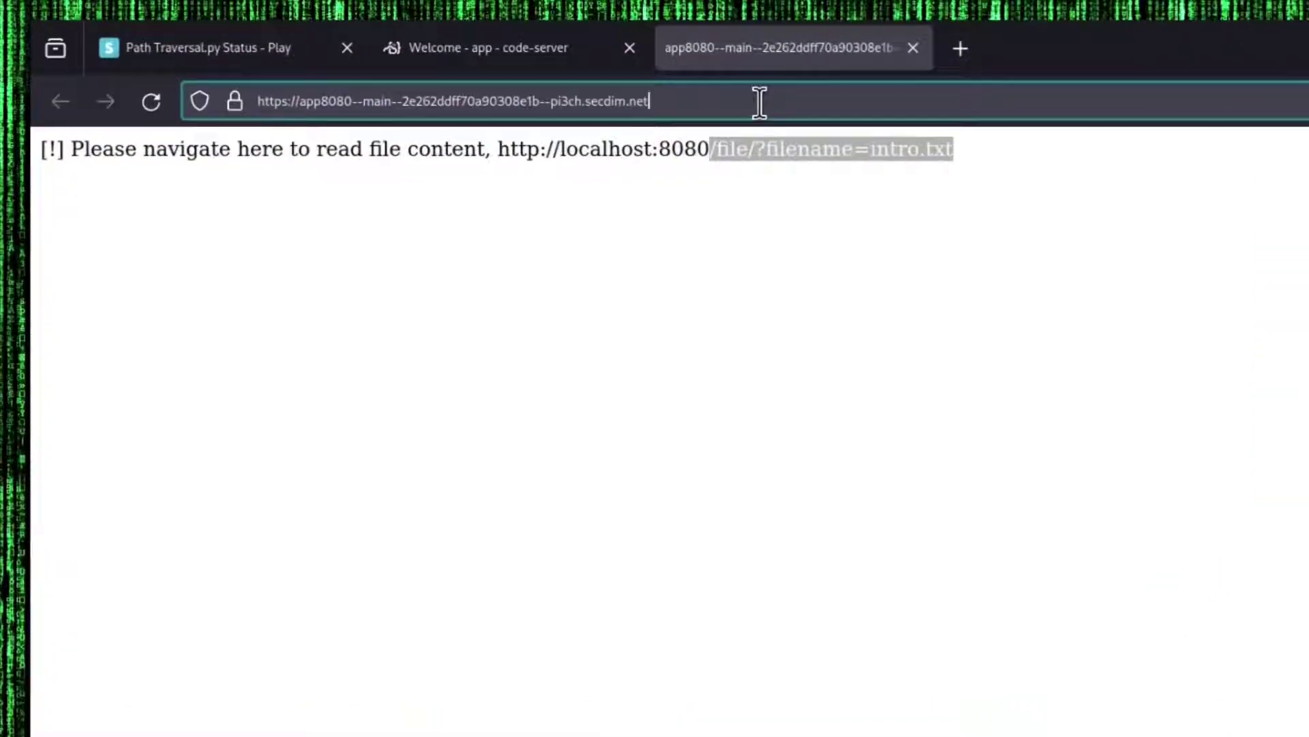
key(End)
key(ctrl+v)
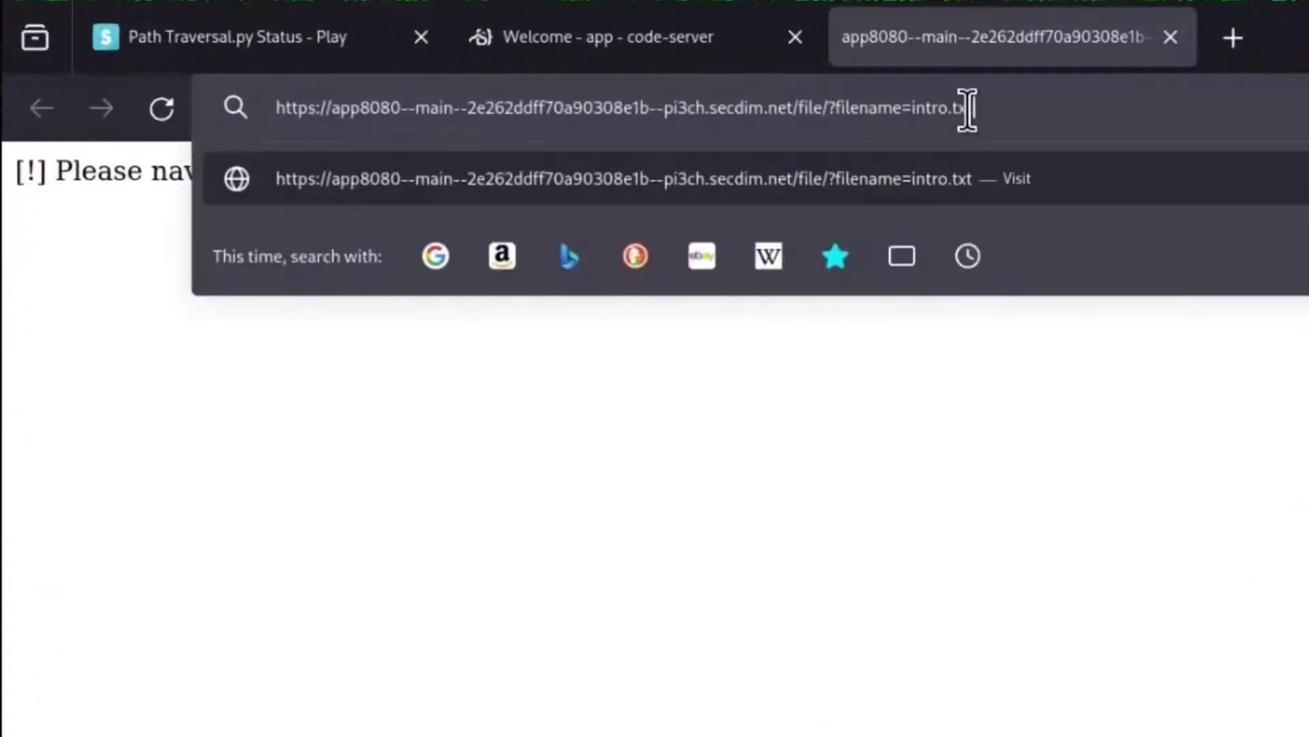
key(Return)
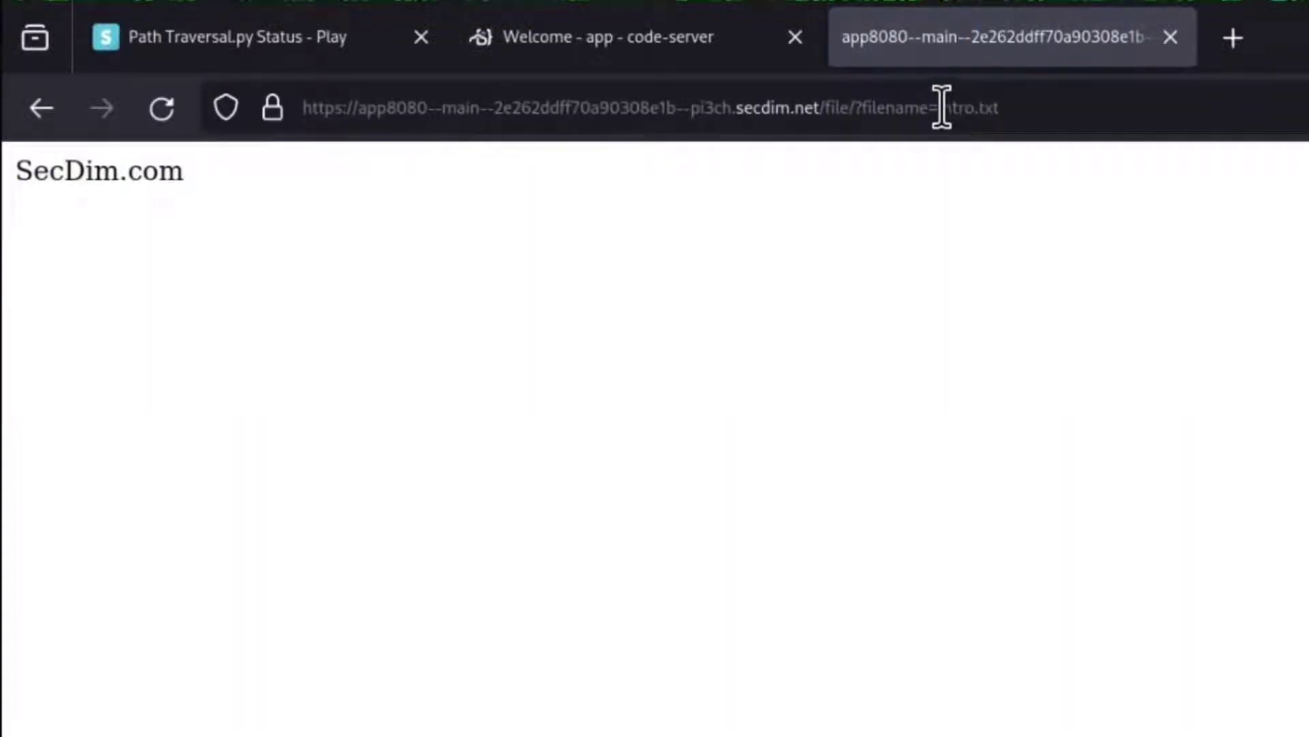
Step: Request the nonexistent test.txt file, then select test.txt in the address
double_click(962, 107)
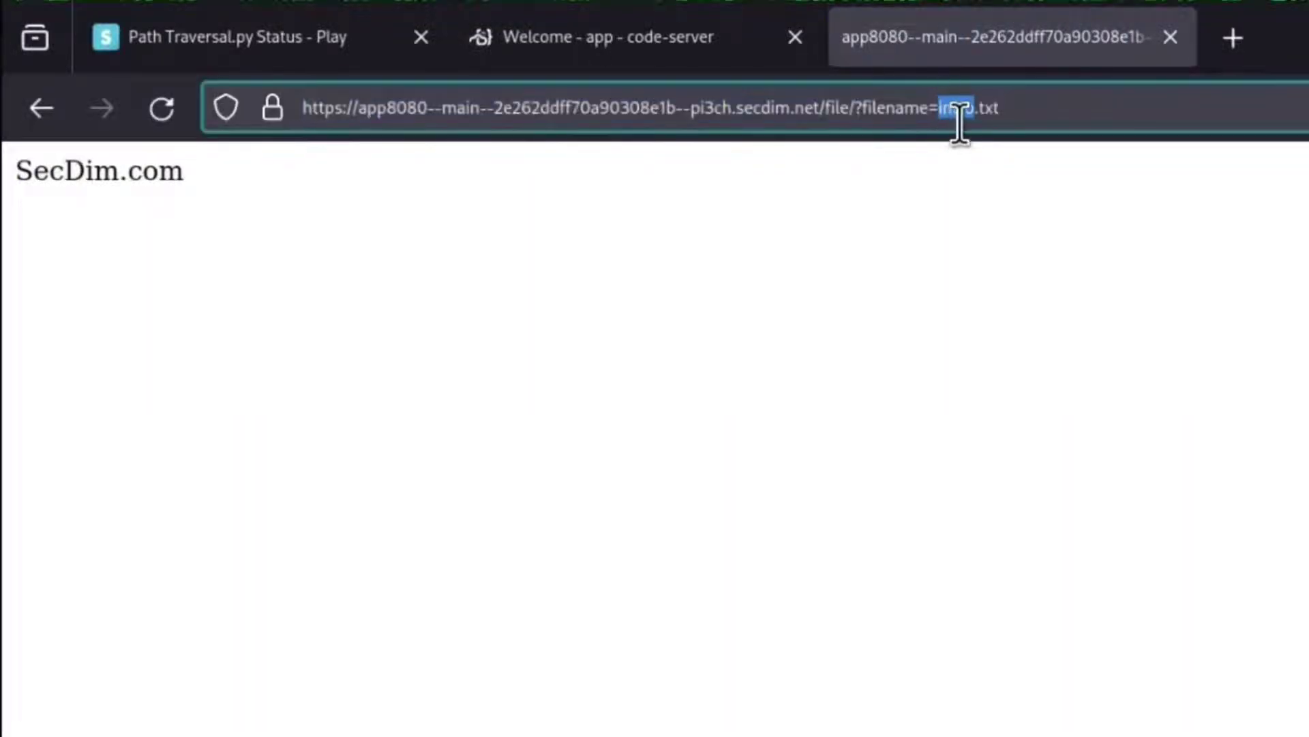
text(test)
key(Return)
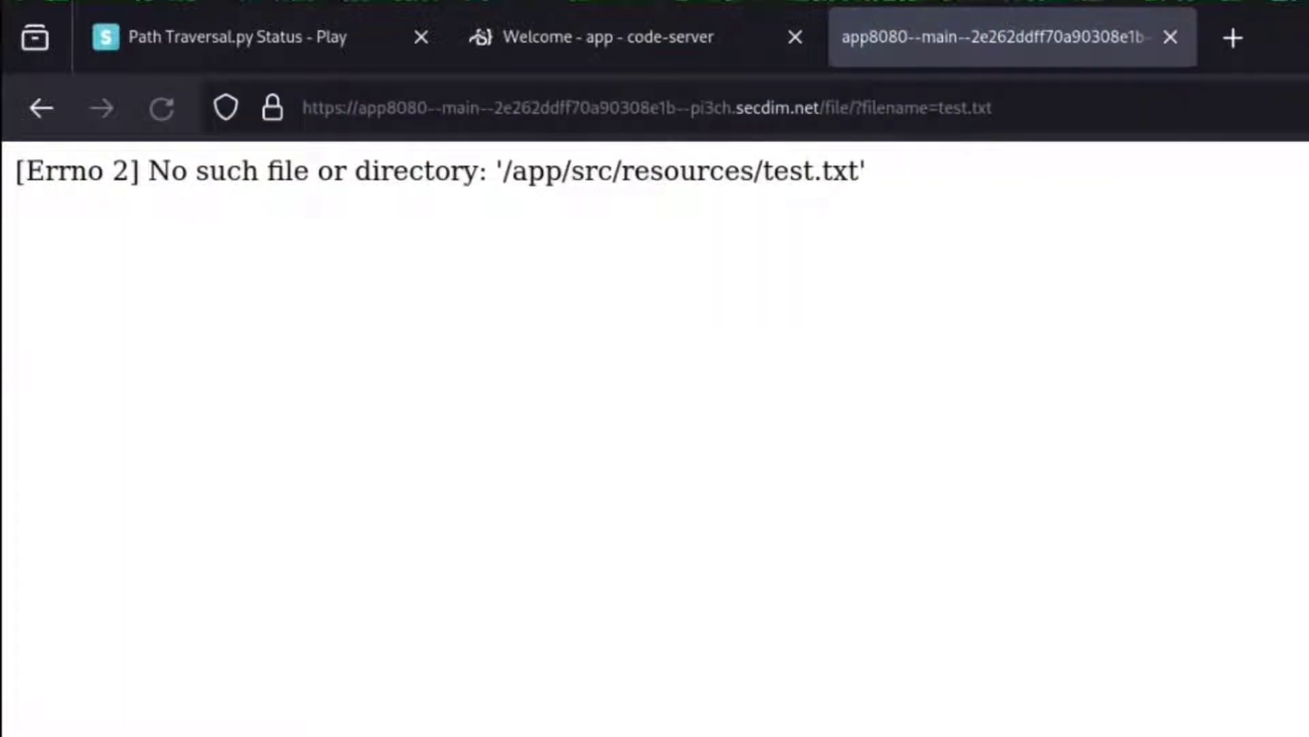
drag(936, 108, 998, 107)
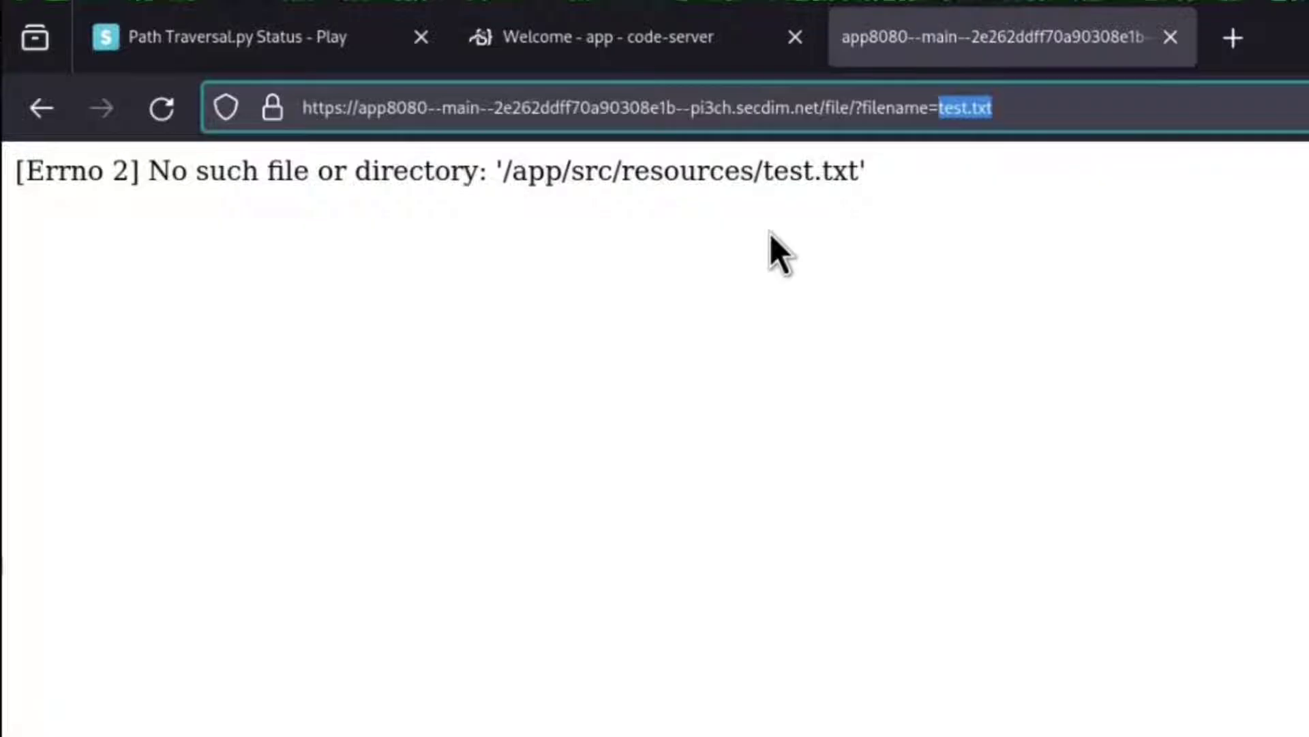
text(../../etc/passwd)
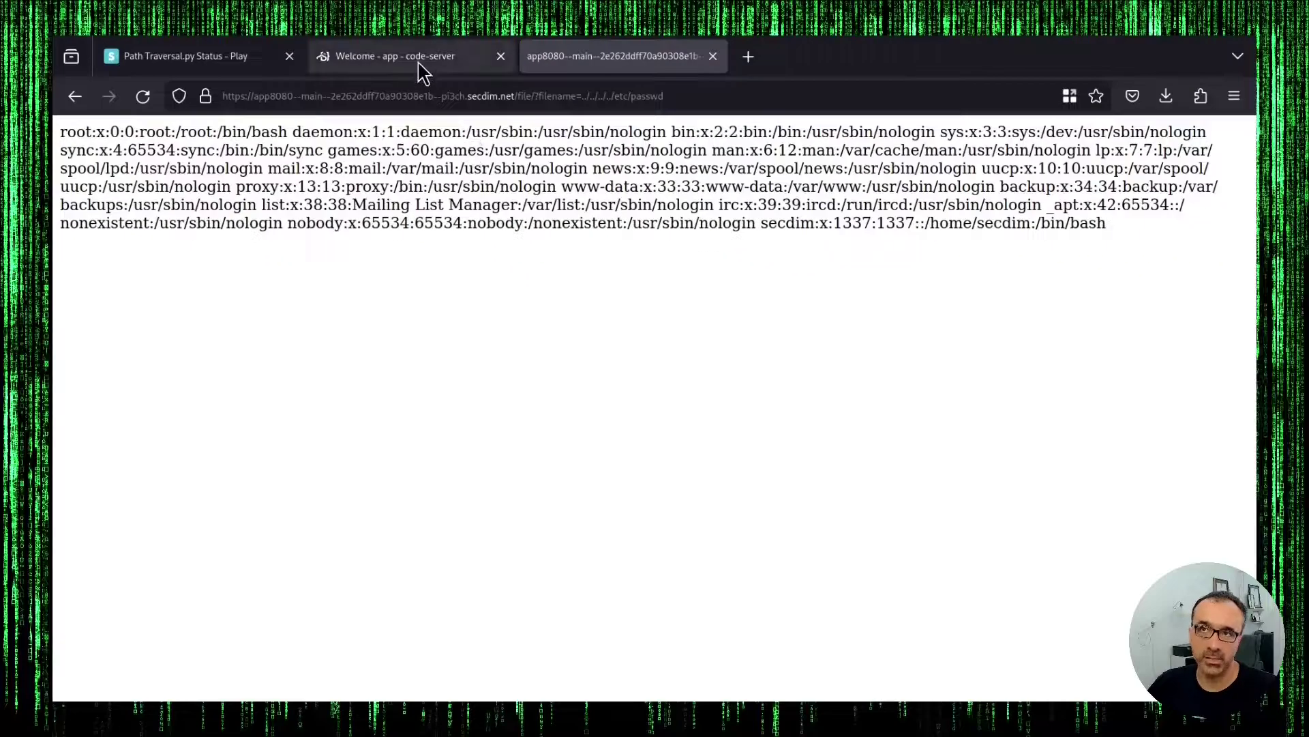
Step: Back in code-server, open src/program/views.py from the Explorer
click(422, 70)
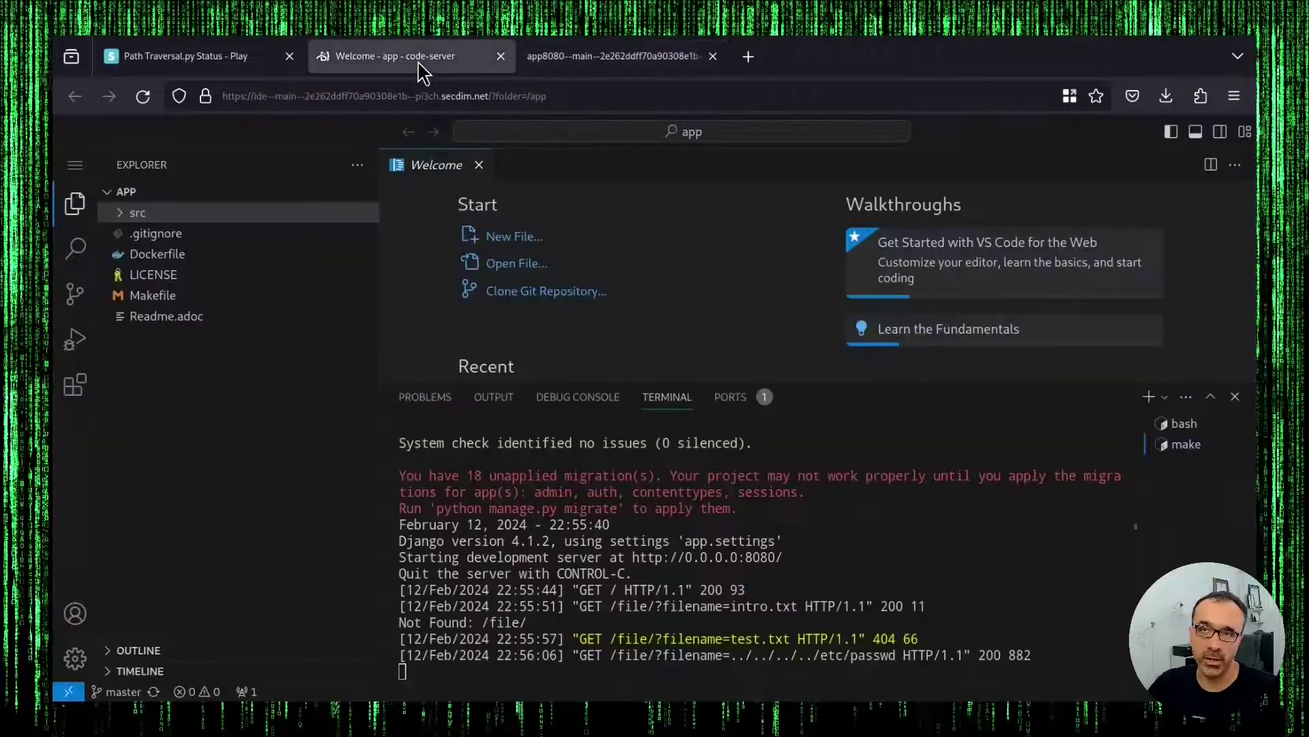
click(122, 215)
click(153, 254)
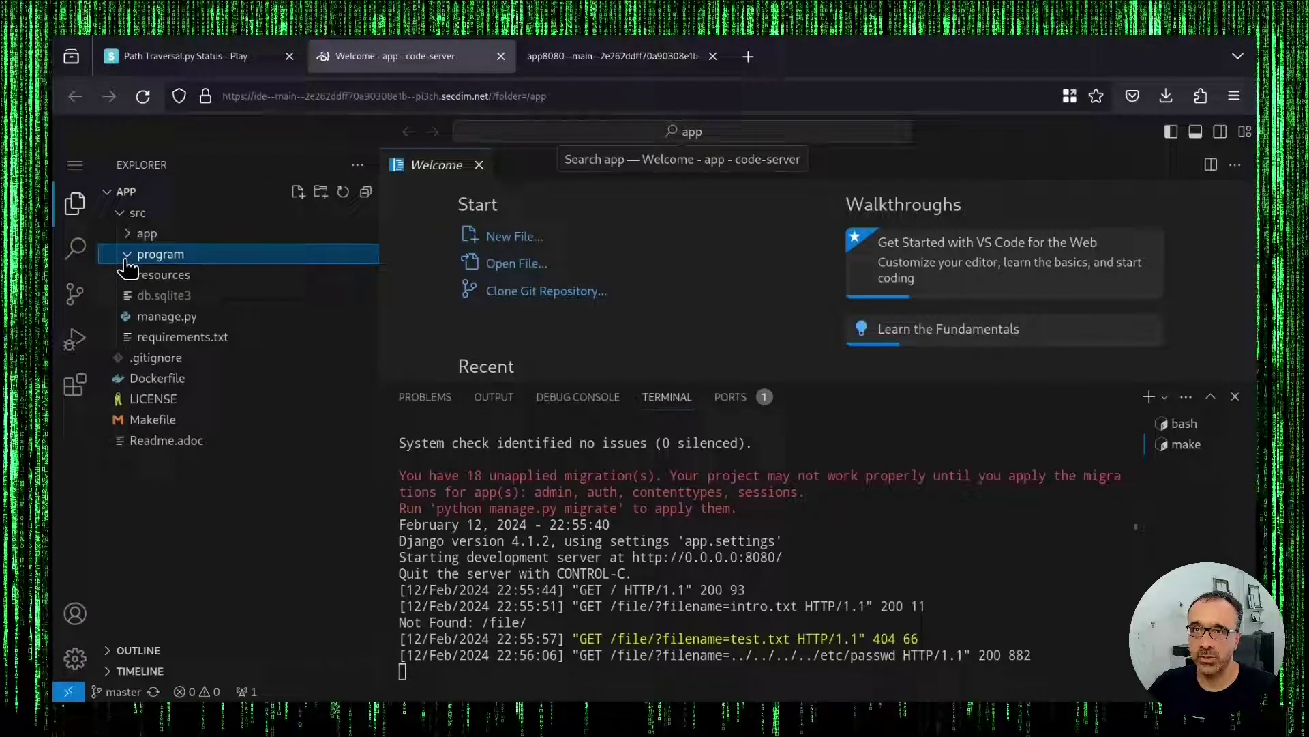
click(167, 419)
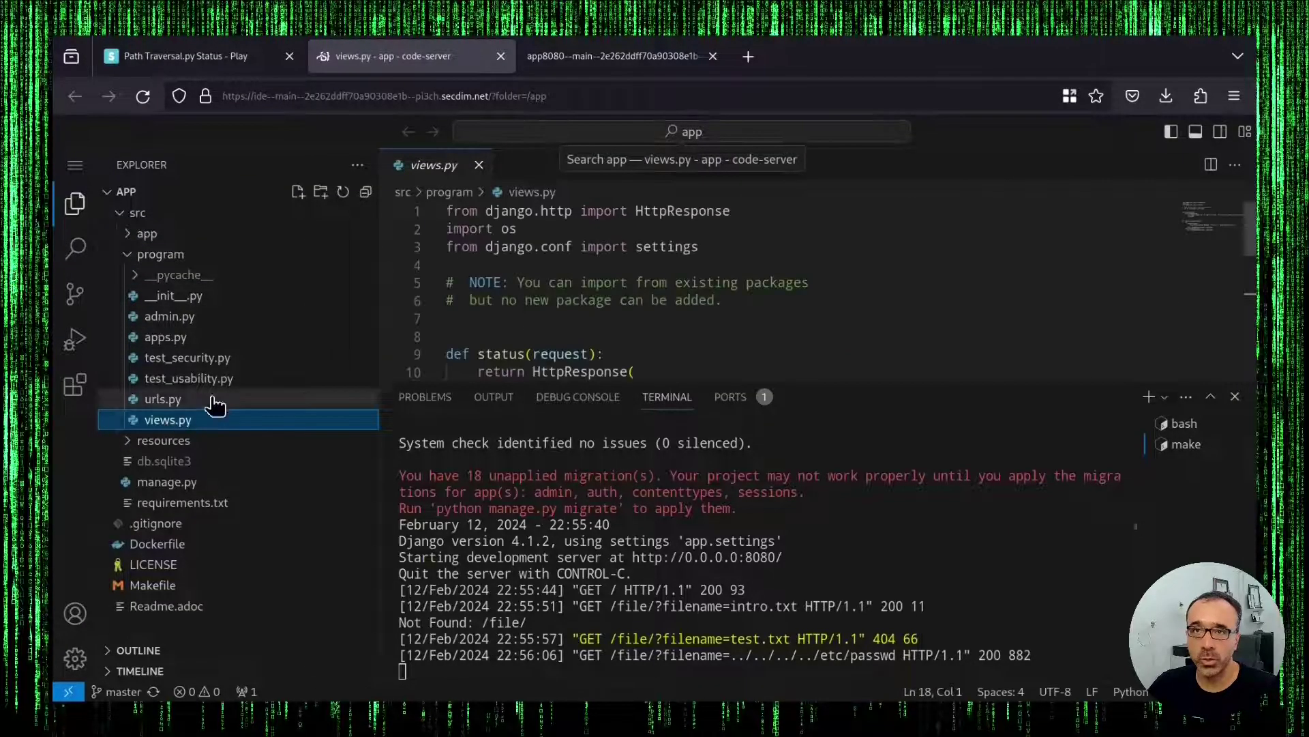
scroll(1023, 307, down, 3)
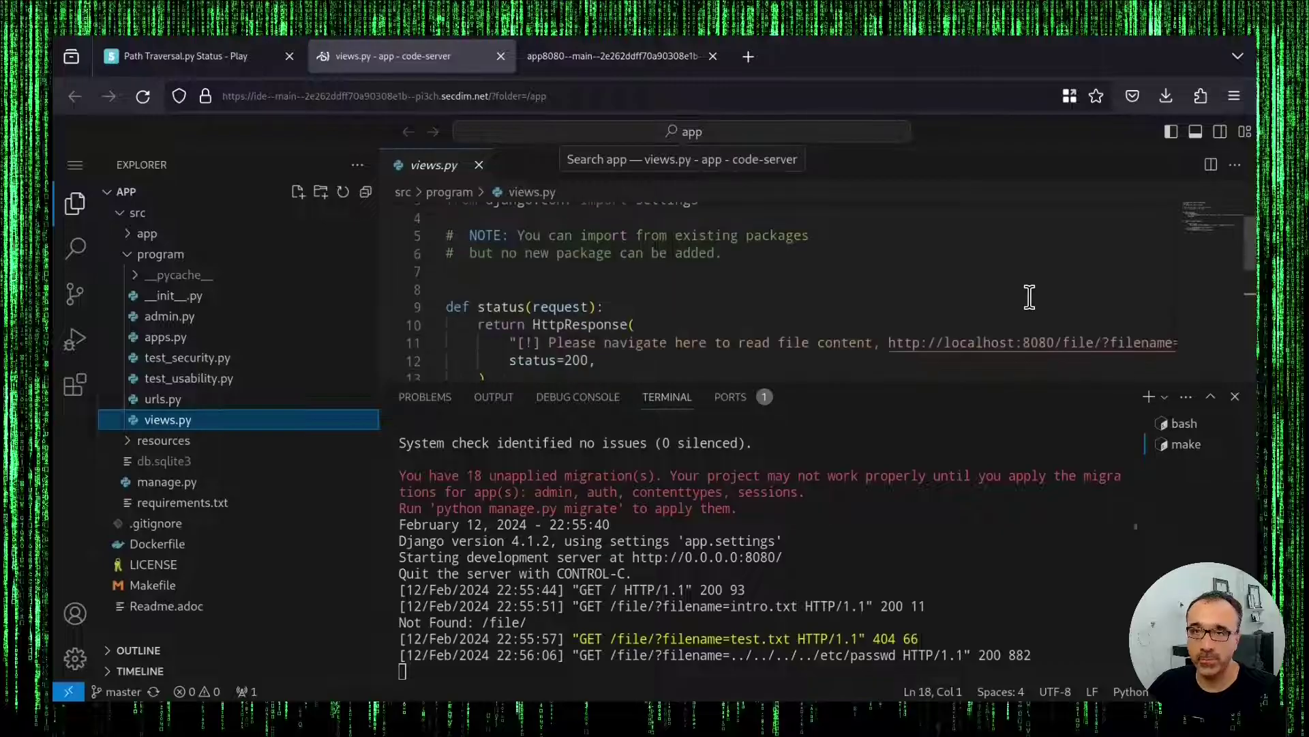
scroll(1027, 300, down, 2)
scroll(1026, 301, down, 2)
scroll(1026, 301, down, 1)
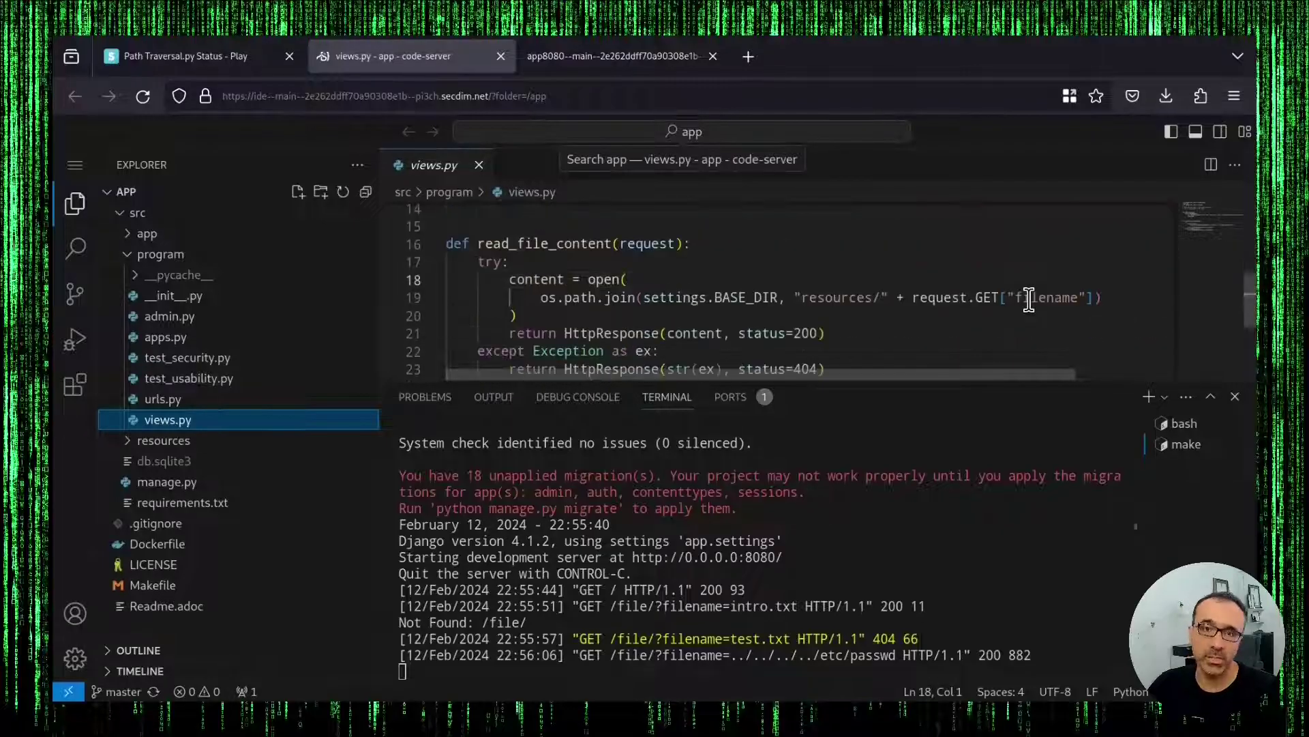
Step: Add a filename line in the try block that applies .replace("../", "")
click(573, 262)
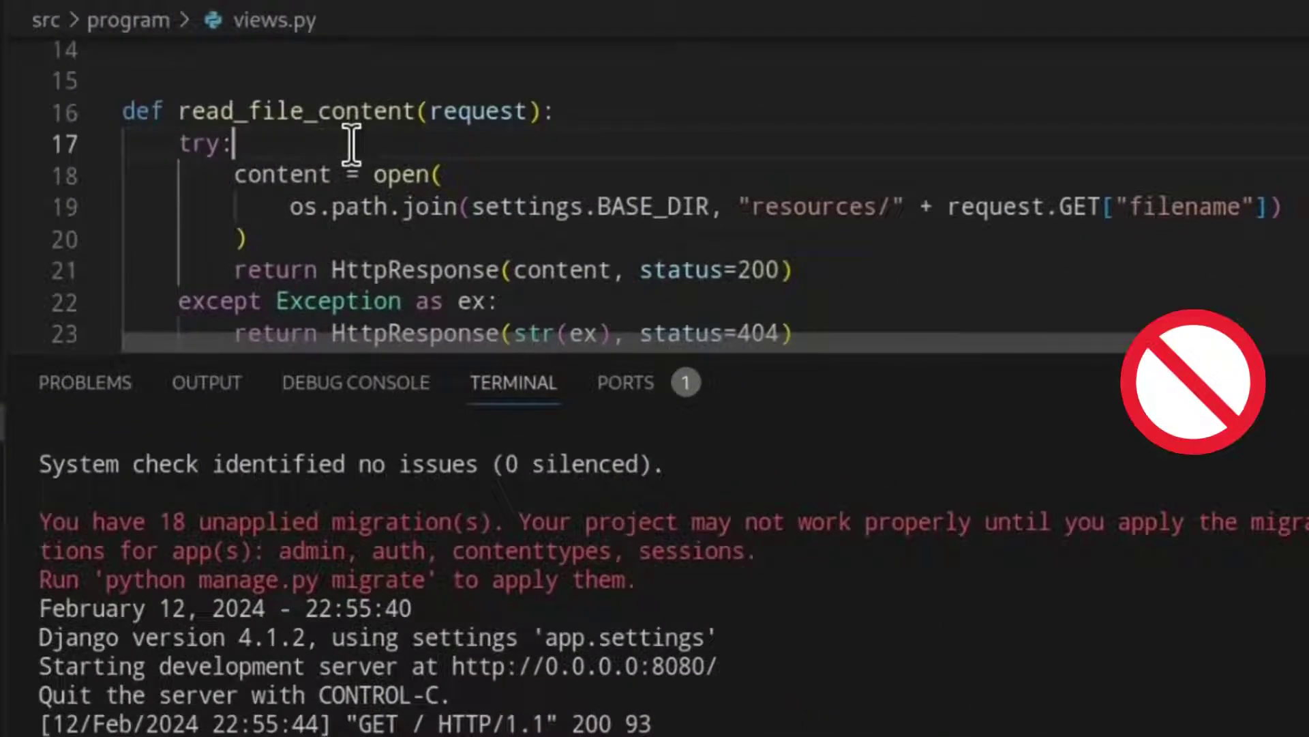
key(Return)
text(filen)
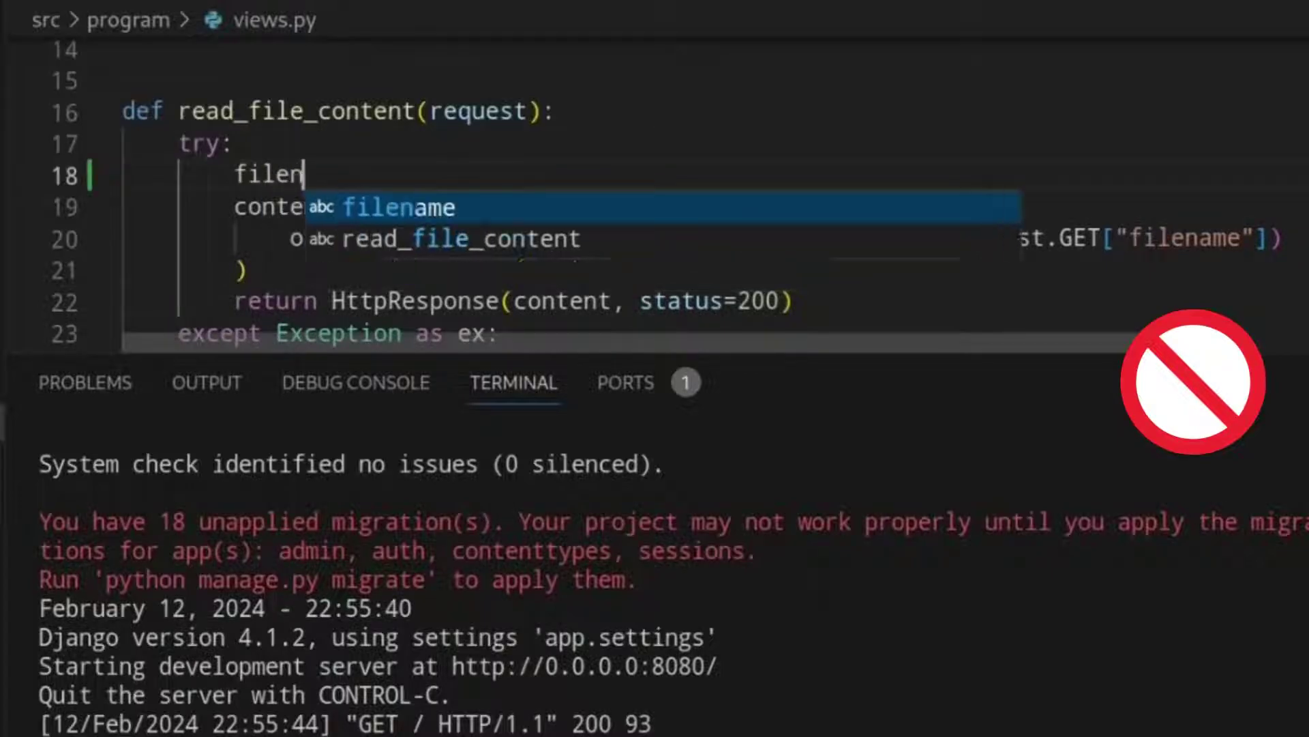
text(ame = reque)
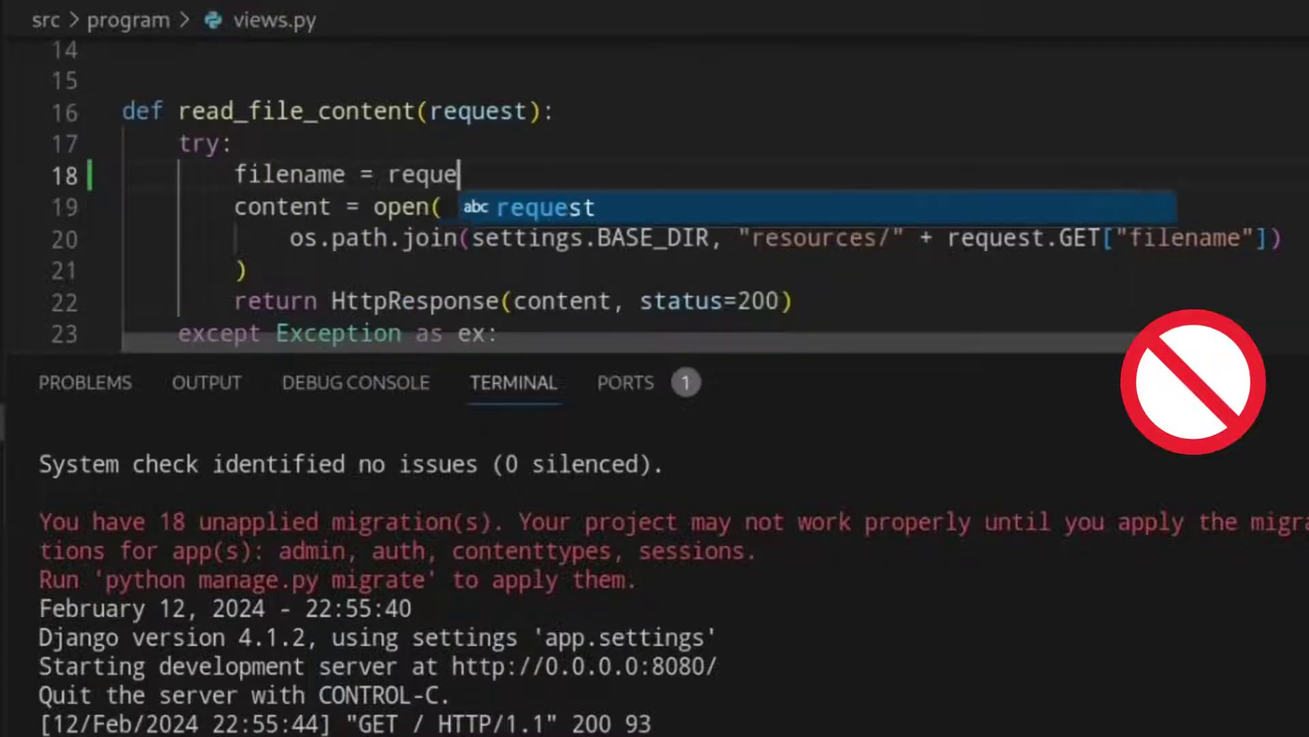
text(st.GET[)
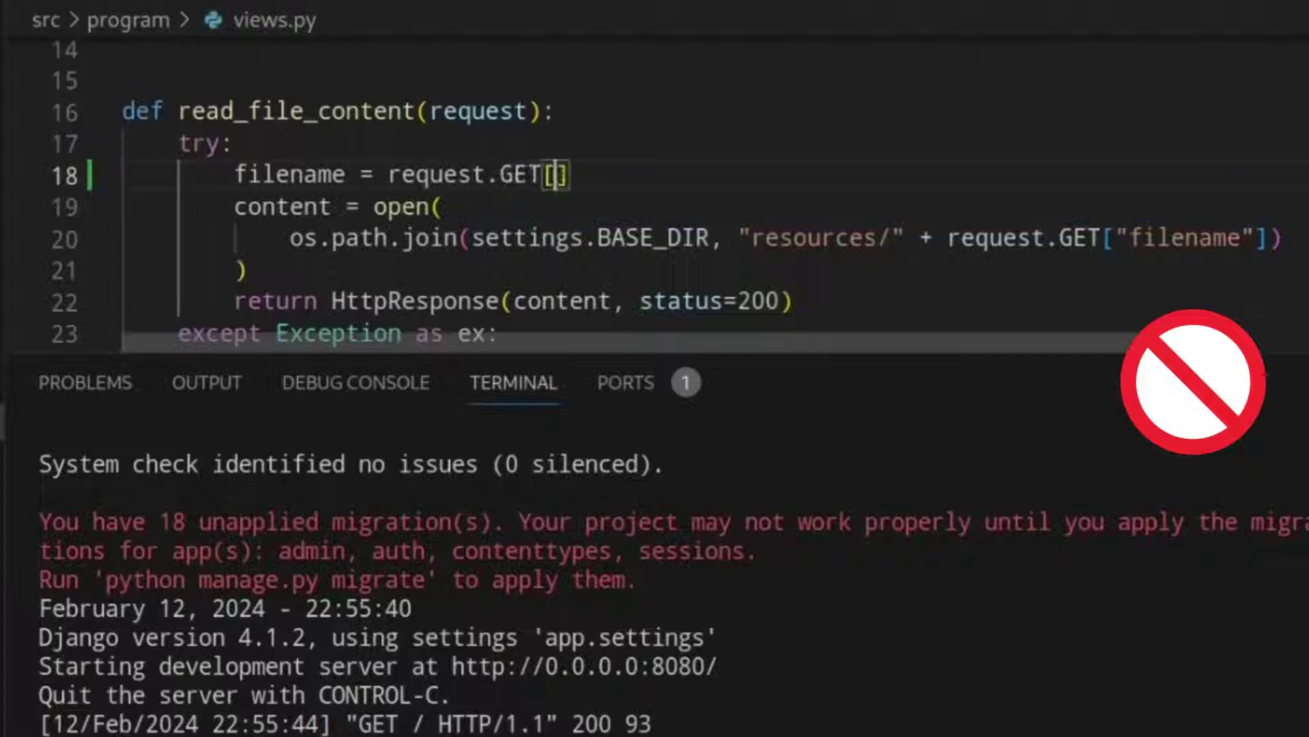
text("filename)
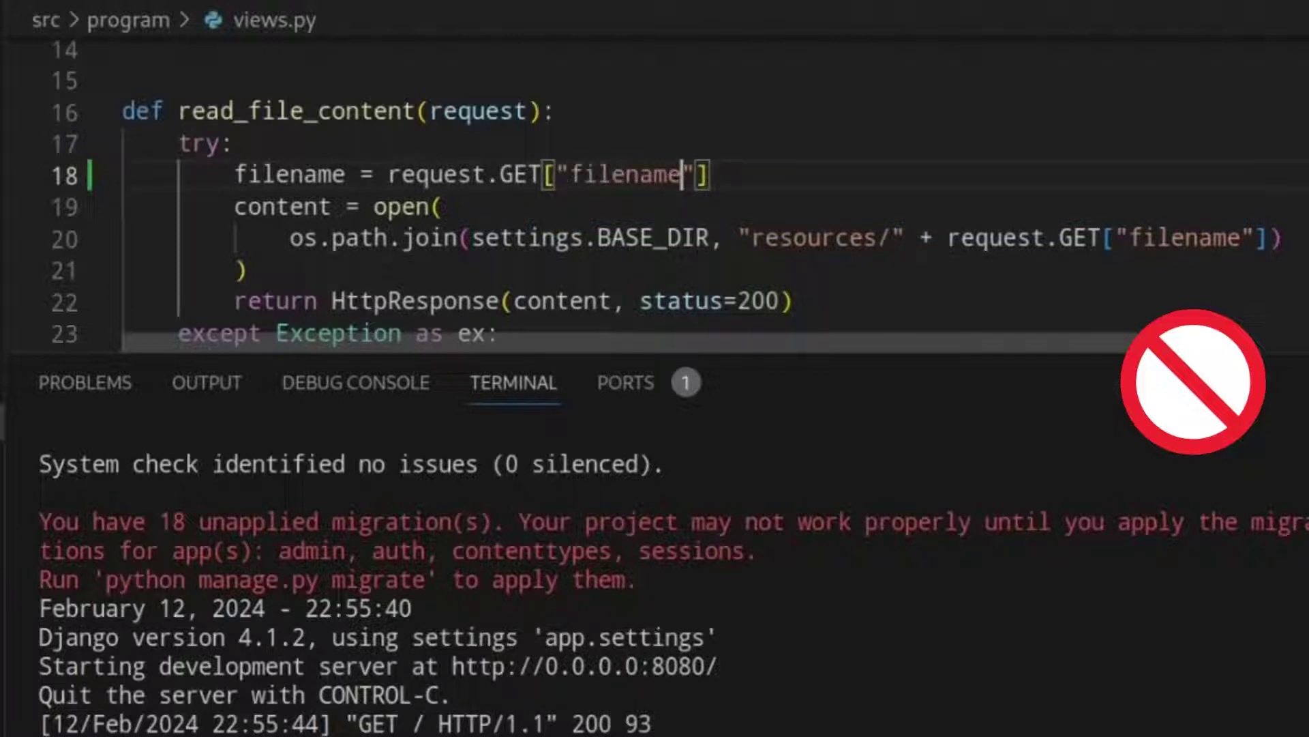
key(Down)
key(Home)
key(End)
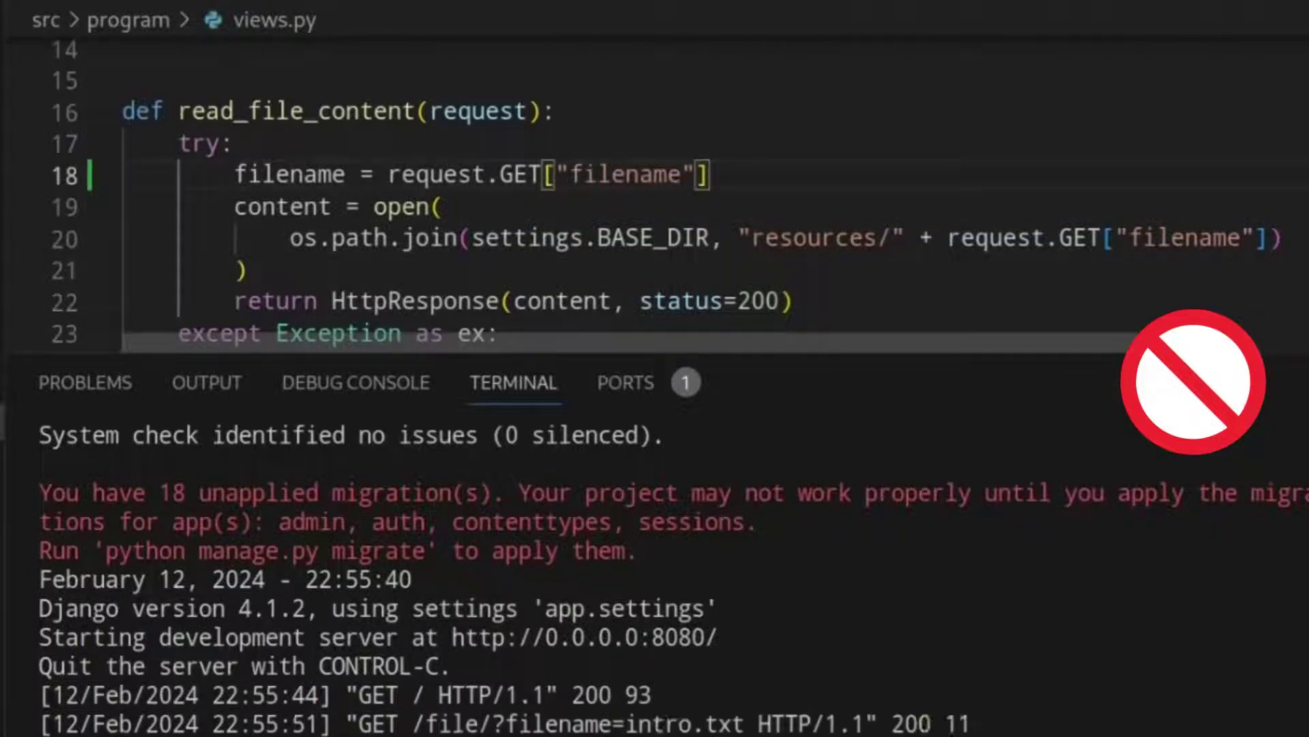
text(.replac)
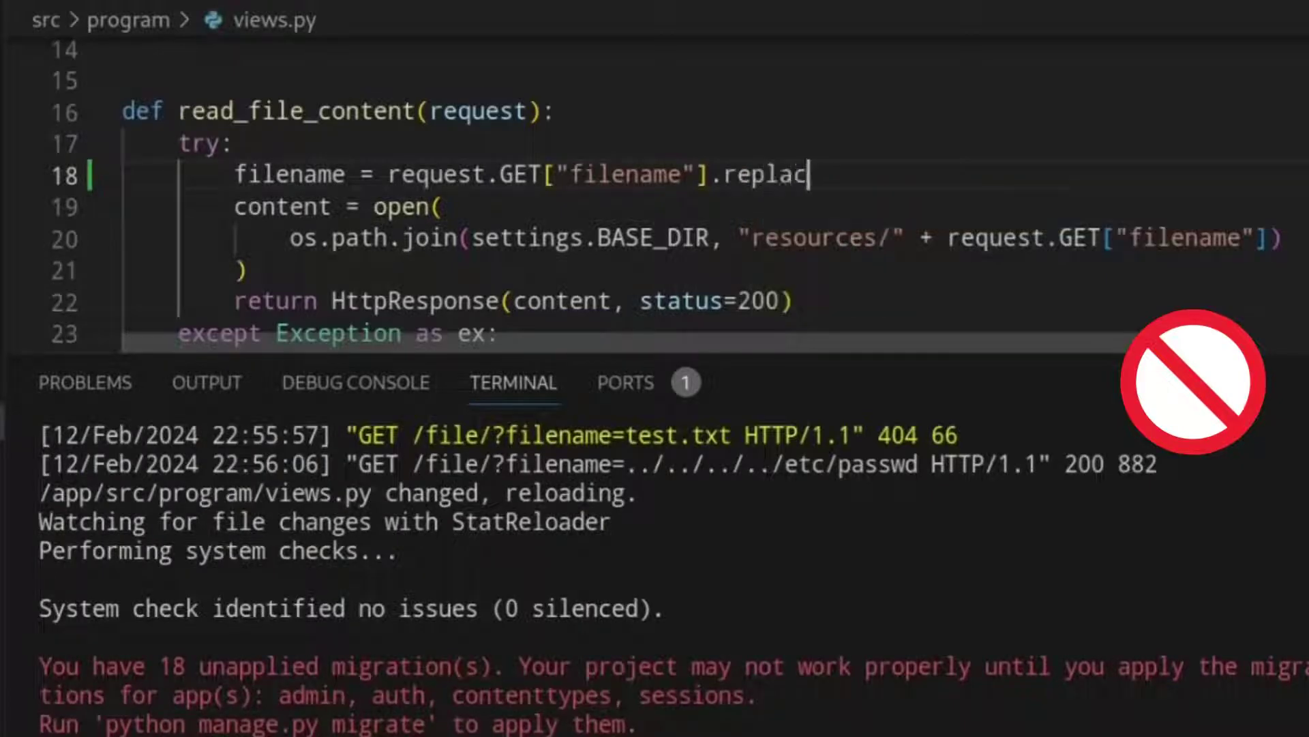
text(../)
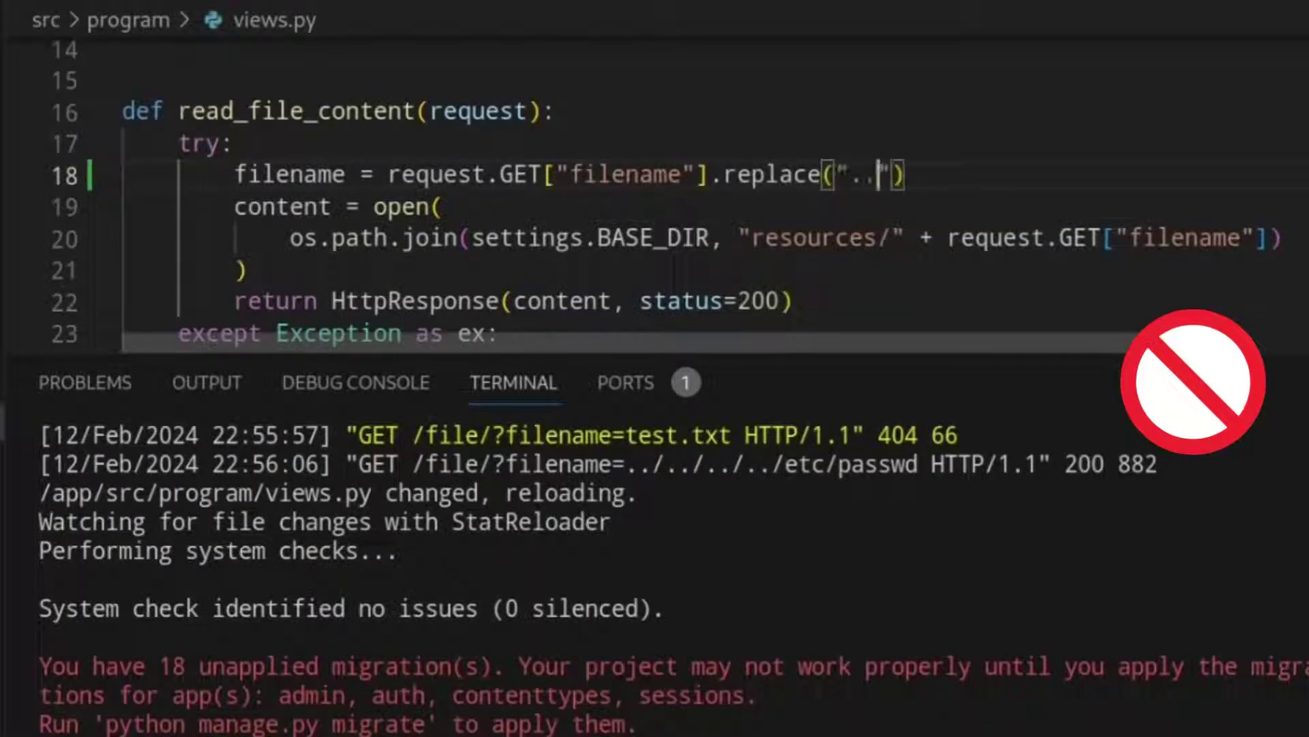
key(Right)
key(Right)
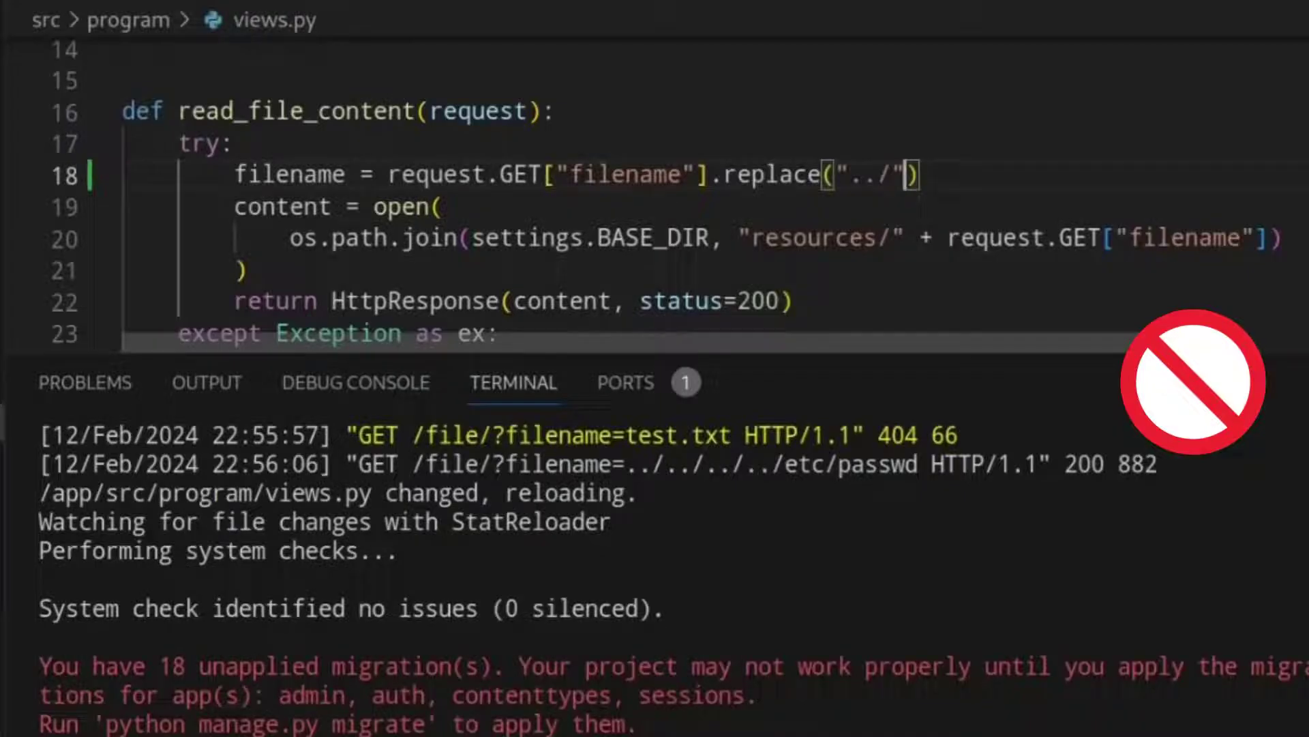
text(, "")
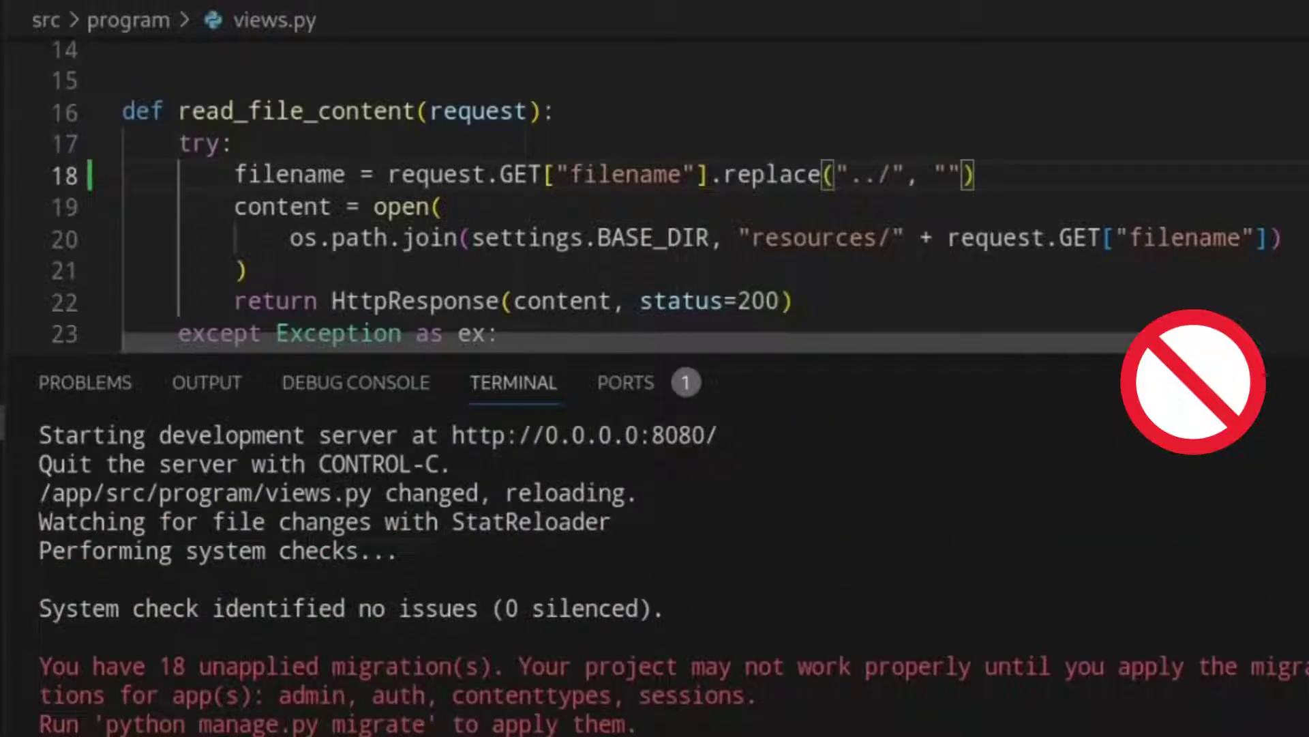
Step: Select request.GET["filename"] in the os.path.join call on line 20
key(Down)
key(Down)
key(End)
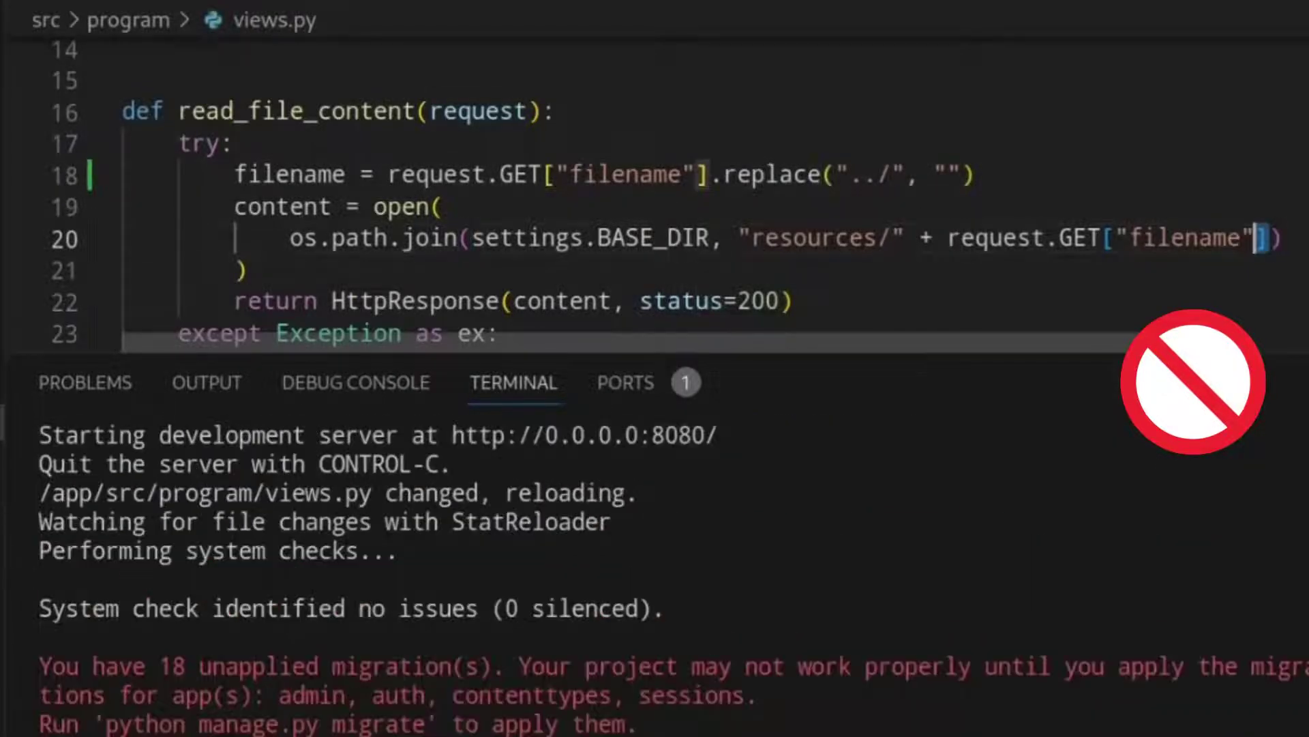
key(shift+Left)
key(shift+Left)
key(shift+Left)
key(shift+Left)
key(shift+Left)
key(shift+Left)
key(shift+Left)
key(shift+Left)
key(shift+Left)
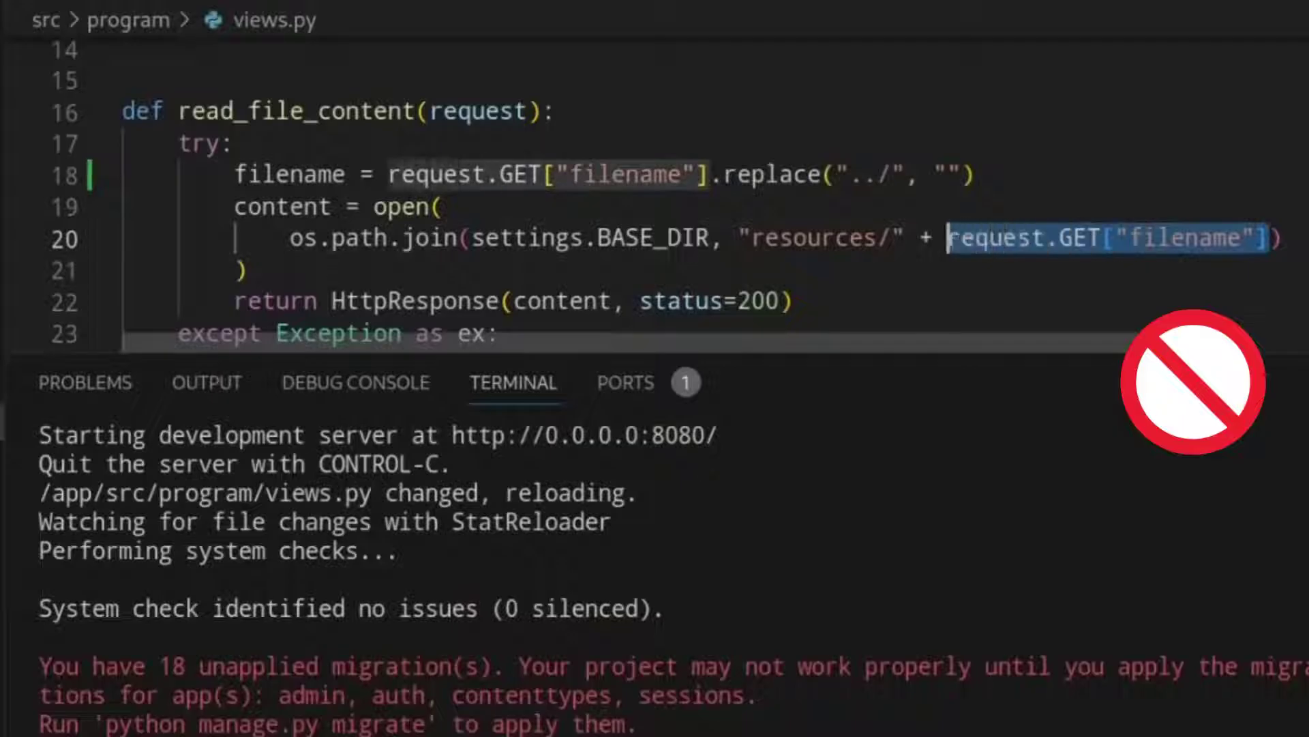
key(shift+Left)
key(shift+Left)
key(shift+Left)
key(shift+Left)
key(shift+Left)
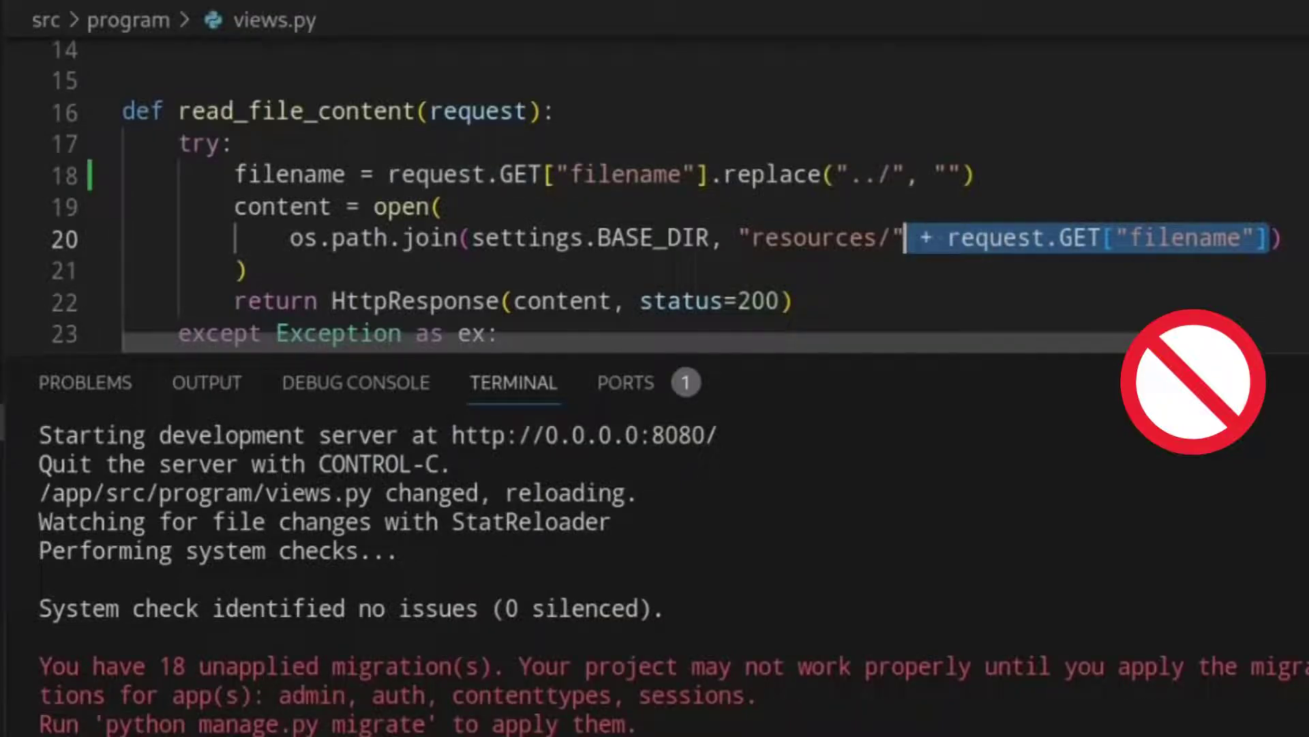
text(, filen)
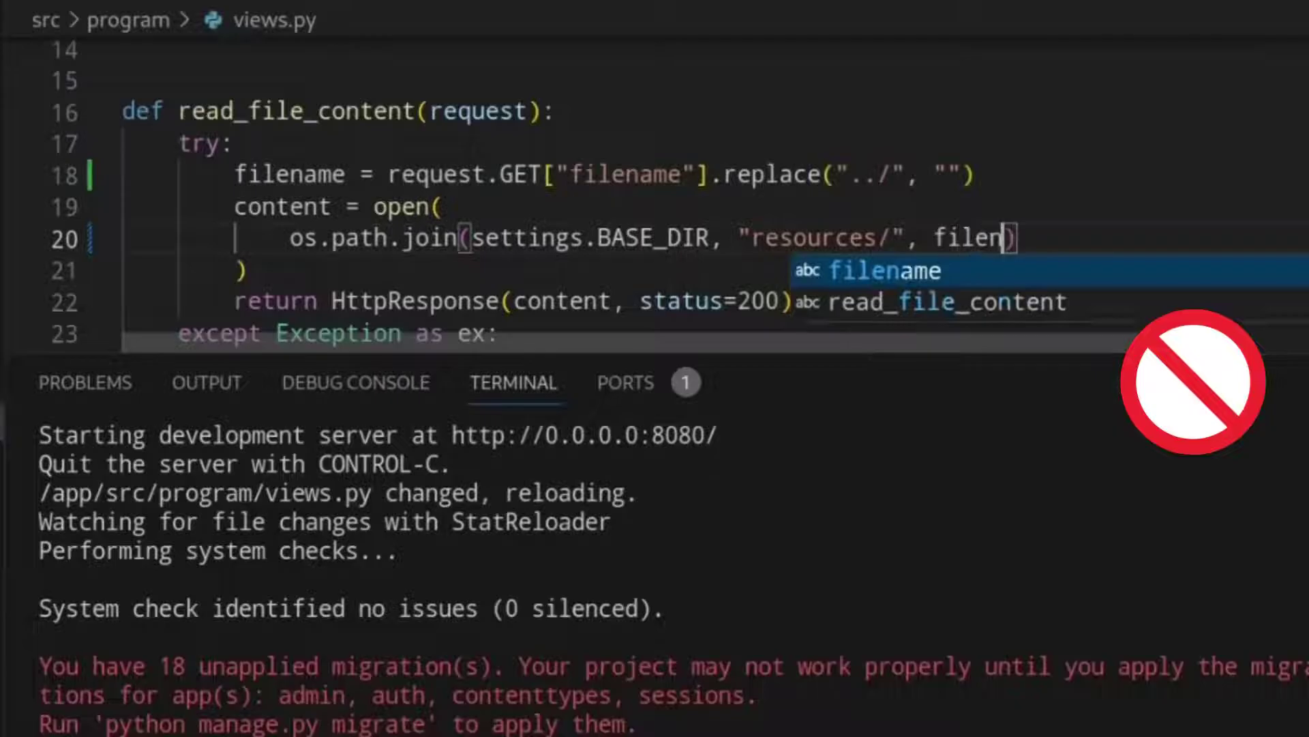
text(ame)
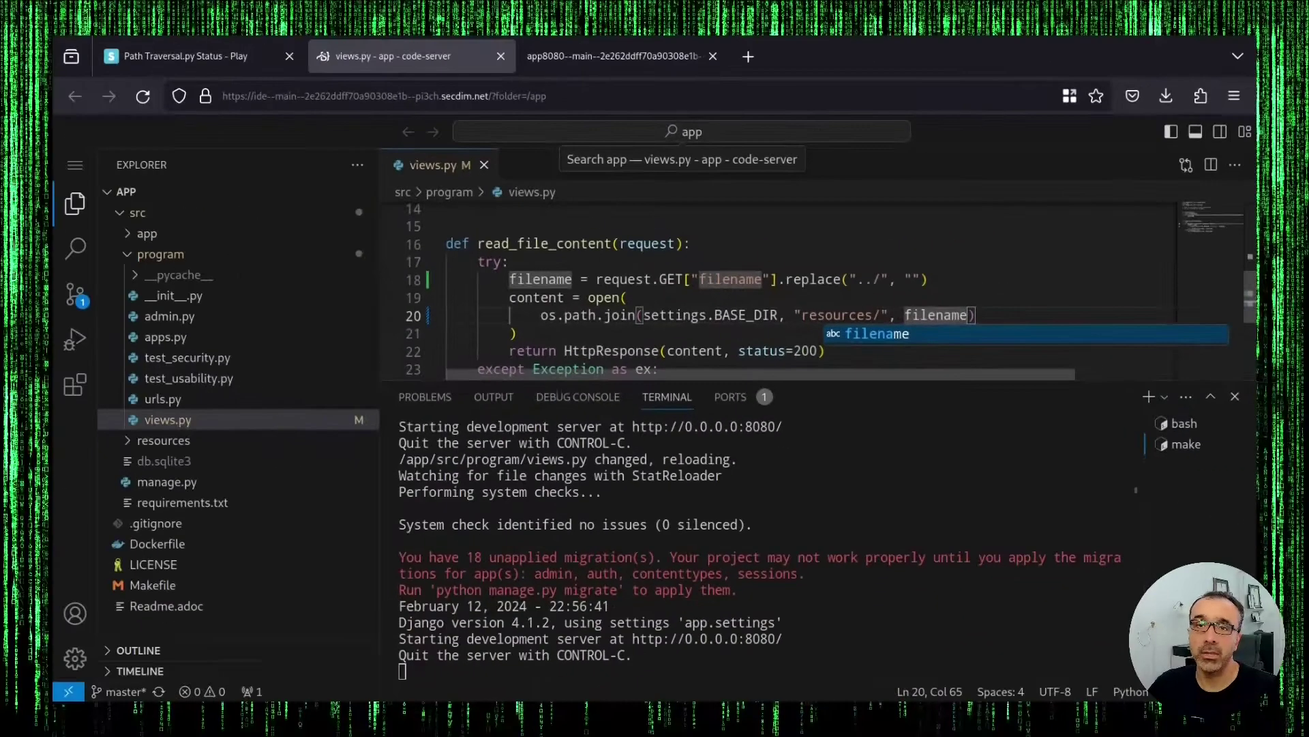
Step: Reload the ../../../../etc/passwd request in the app8080 tab, now getting a missing-file error
click(588, 61)
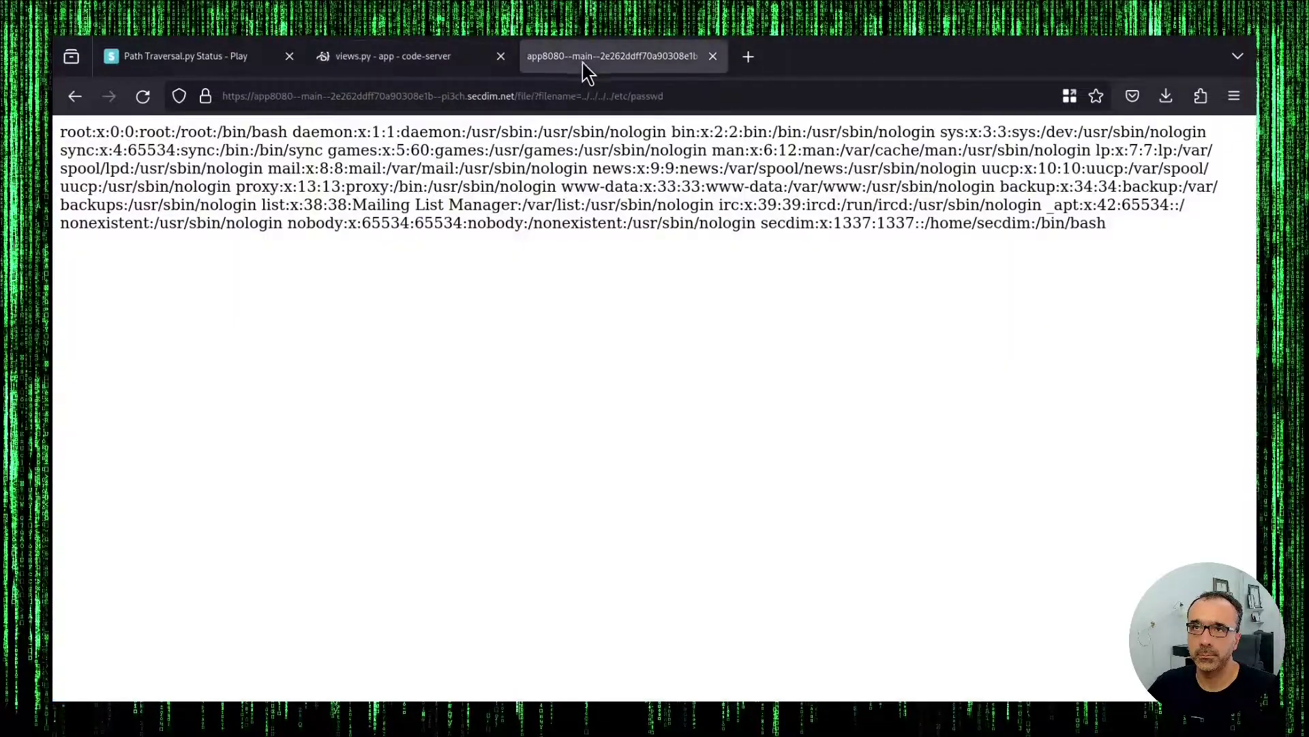
click(144, 96)
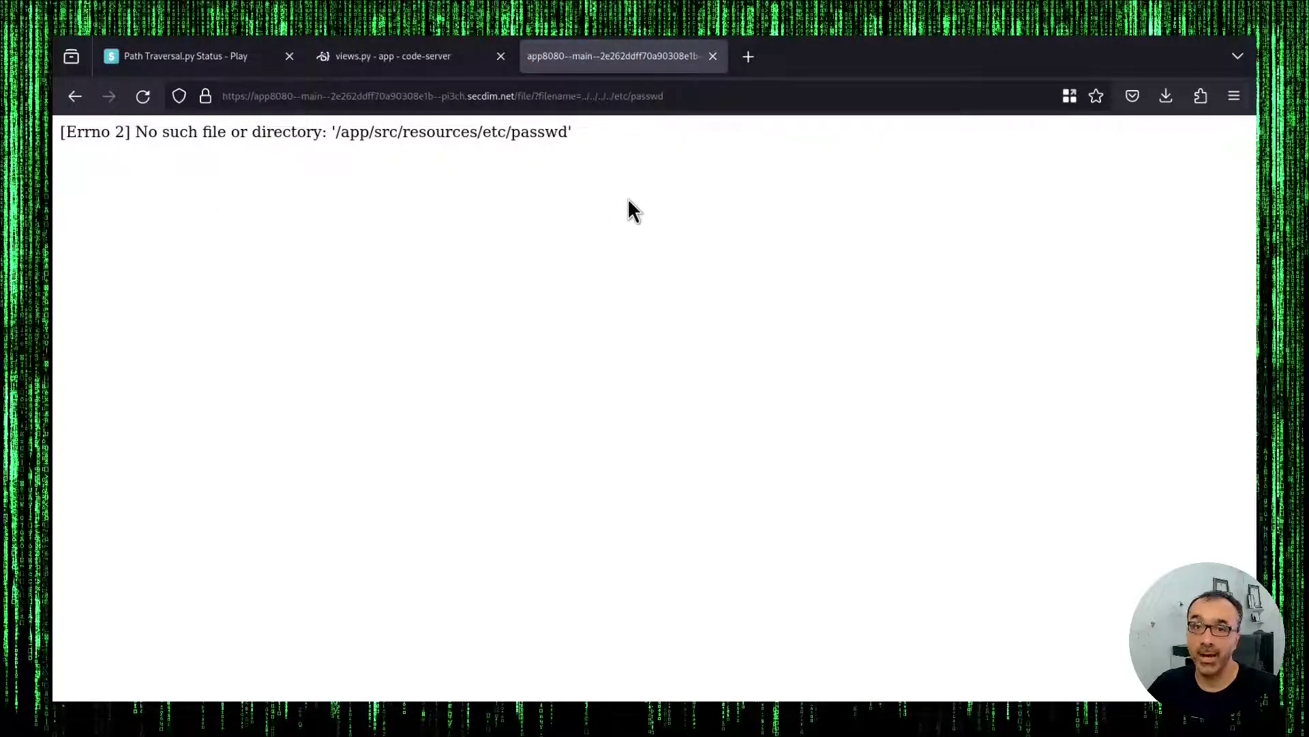
click(591, 96)
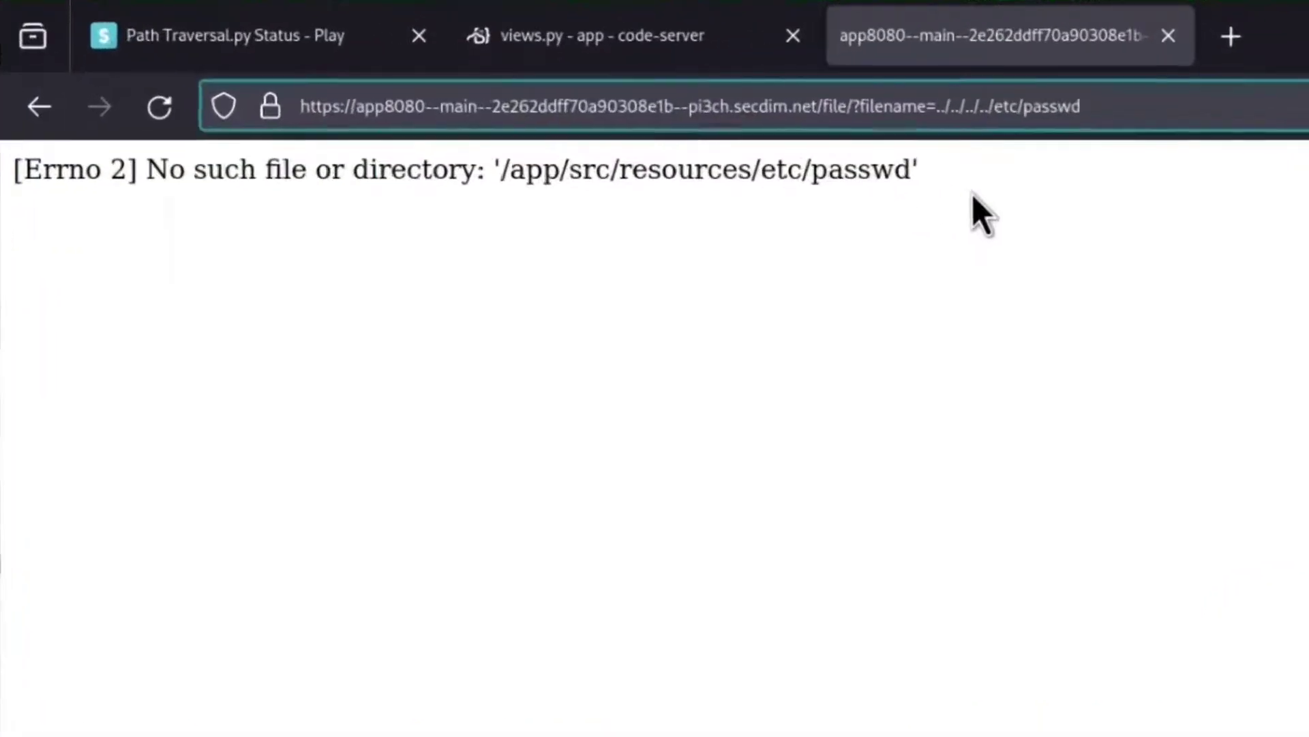
text(..)
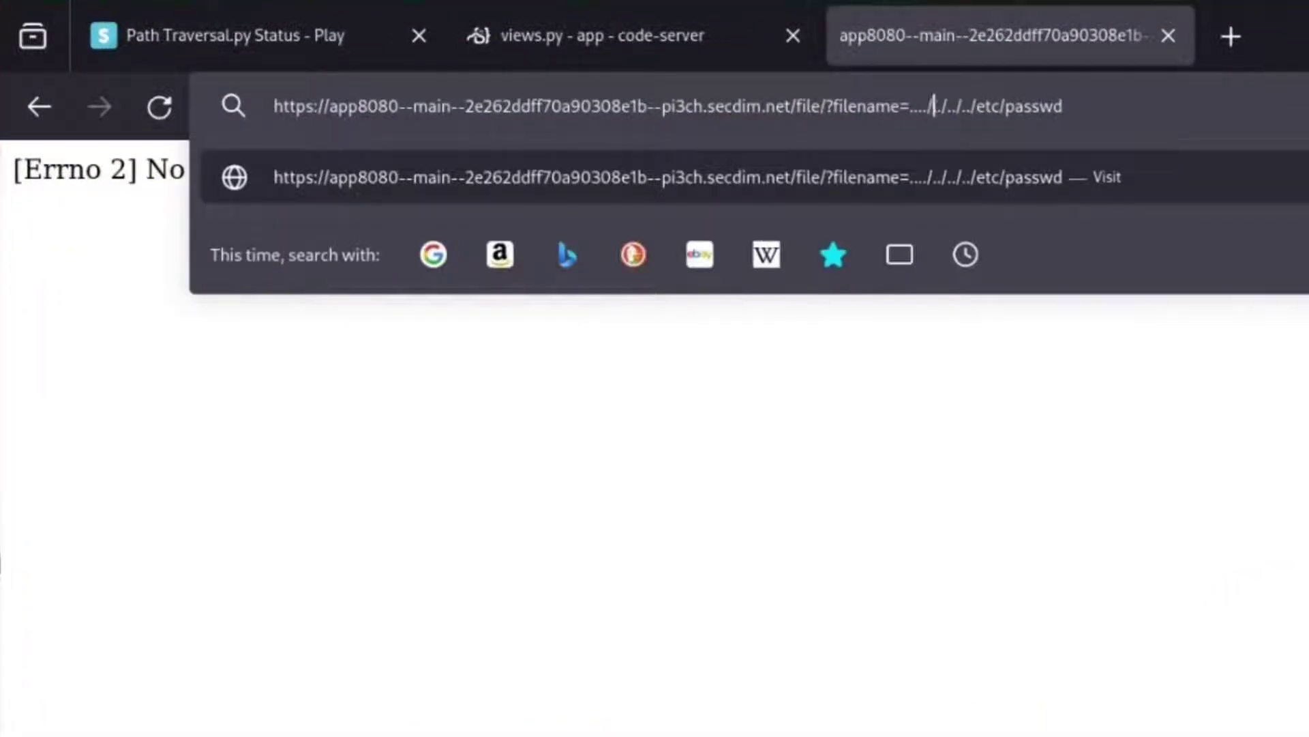
text(//....)
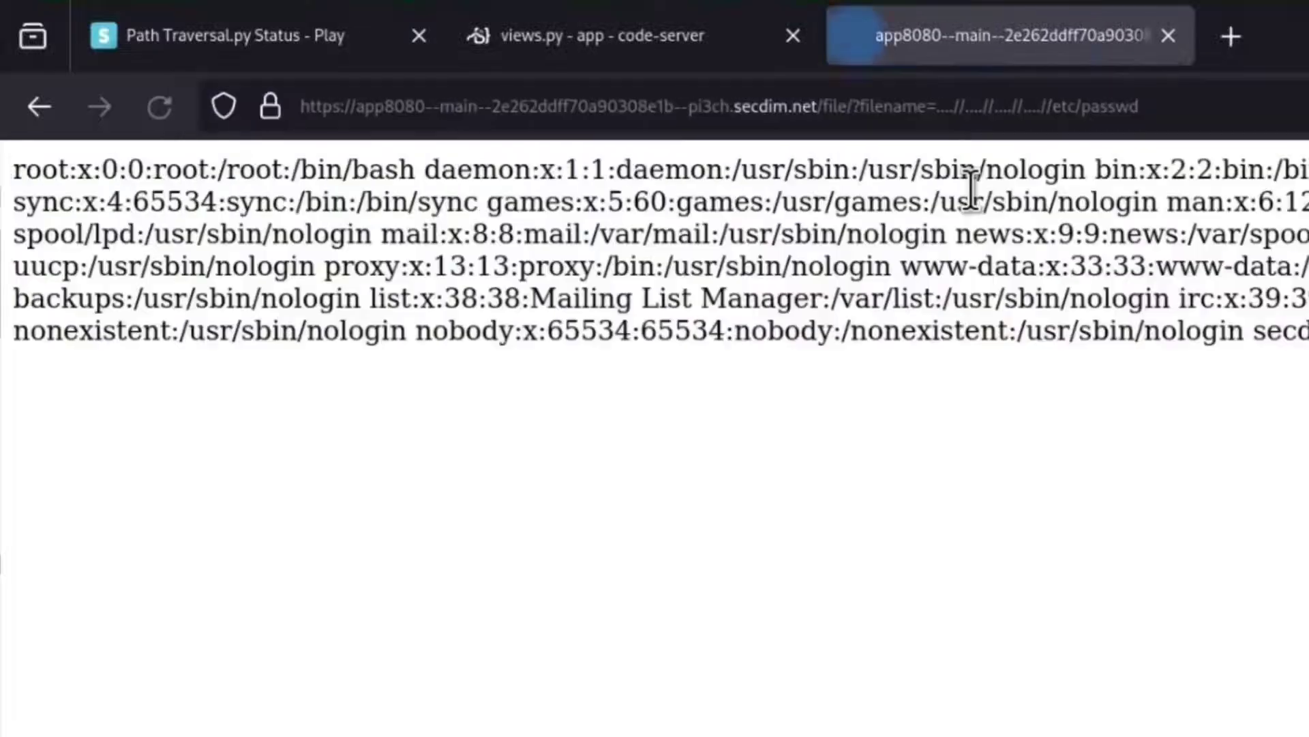
Step: Select etc/passwd in the ....// request URL that again shows /etc/passwd
click(1054, 106)
drag(1138, 106, 1054, 107)
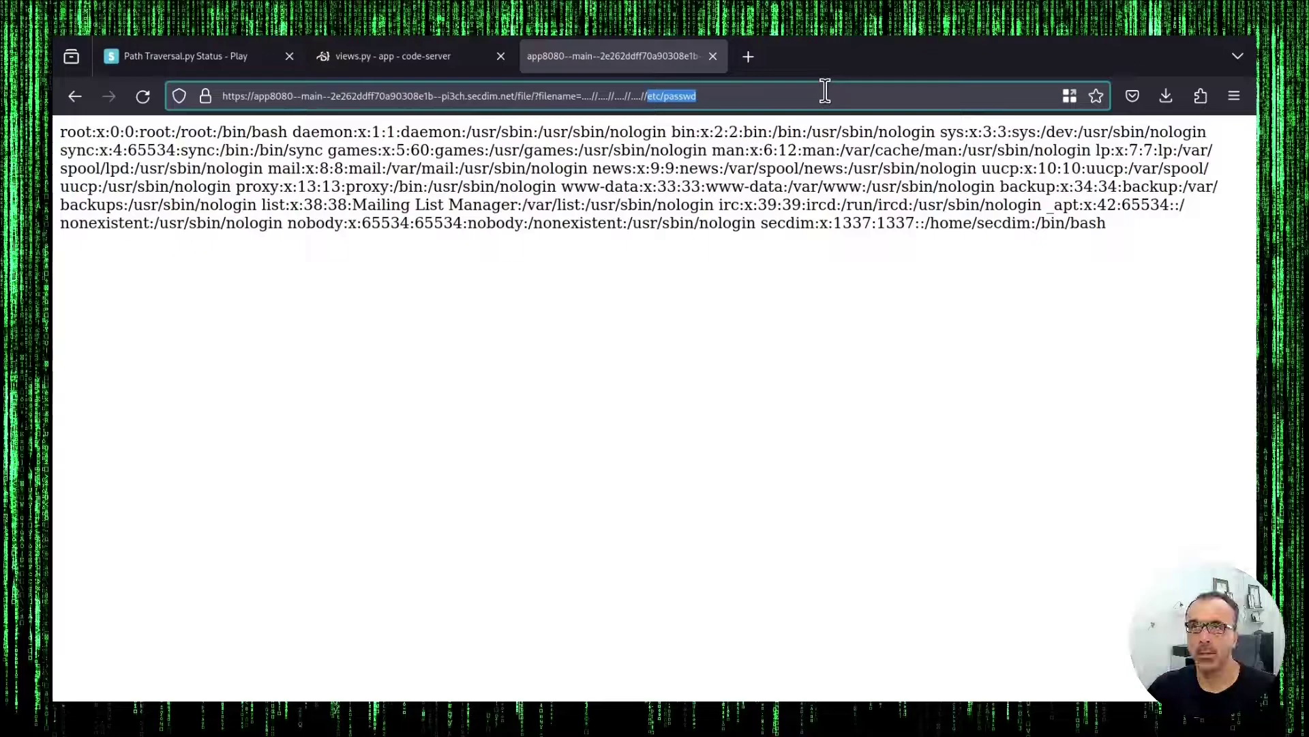
text(p)
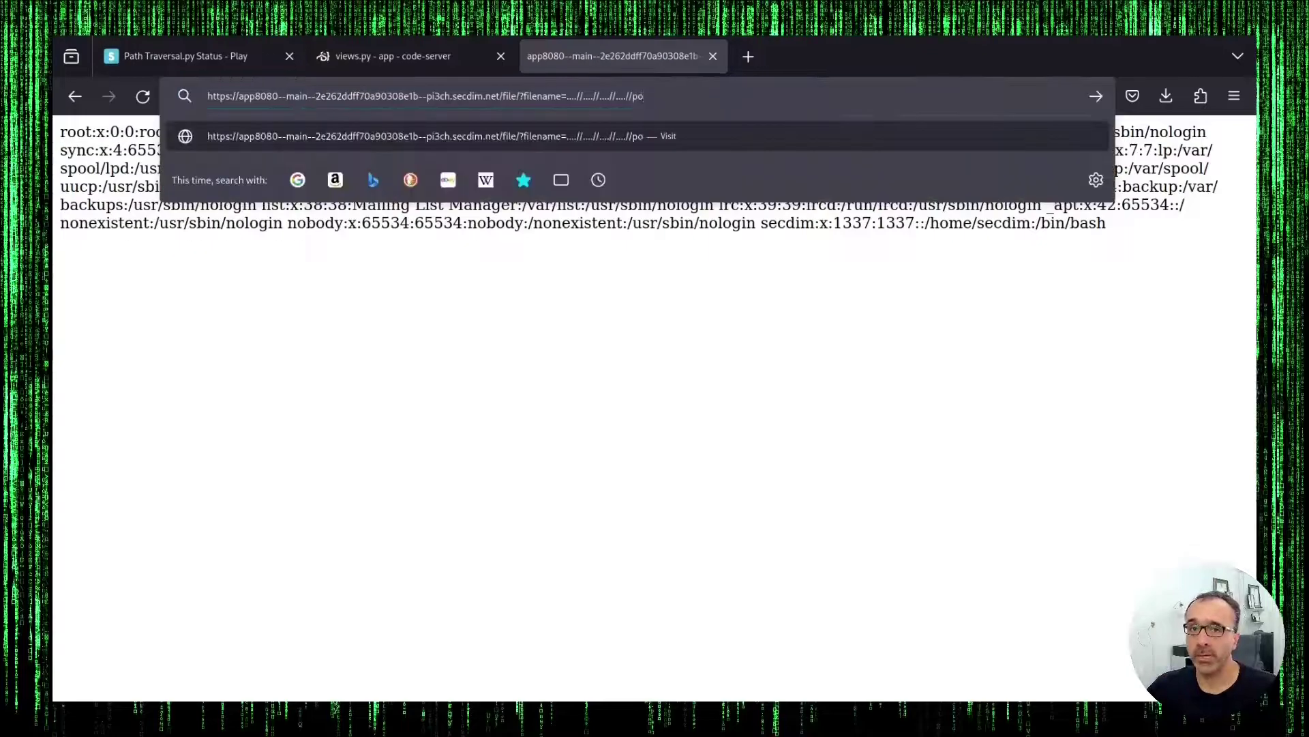
text(roc/)
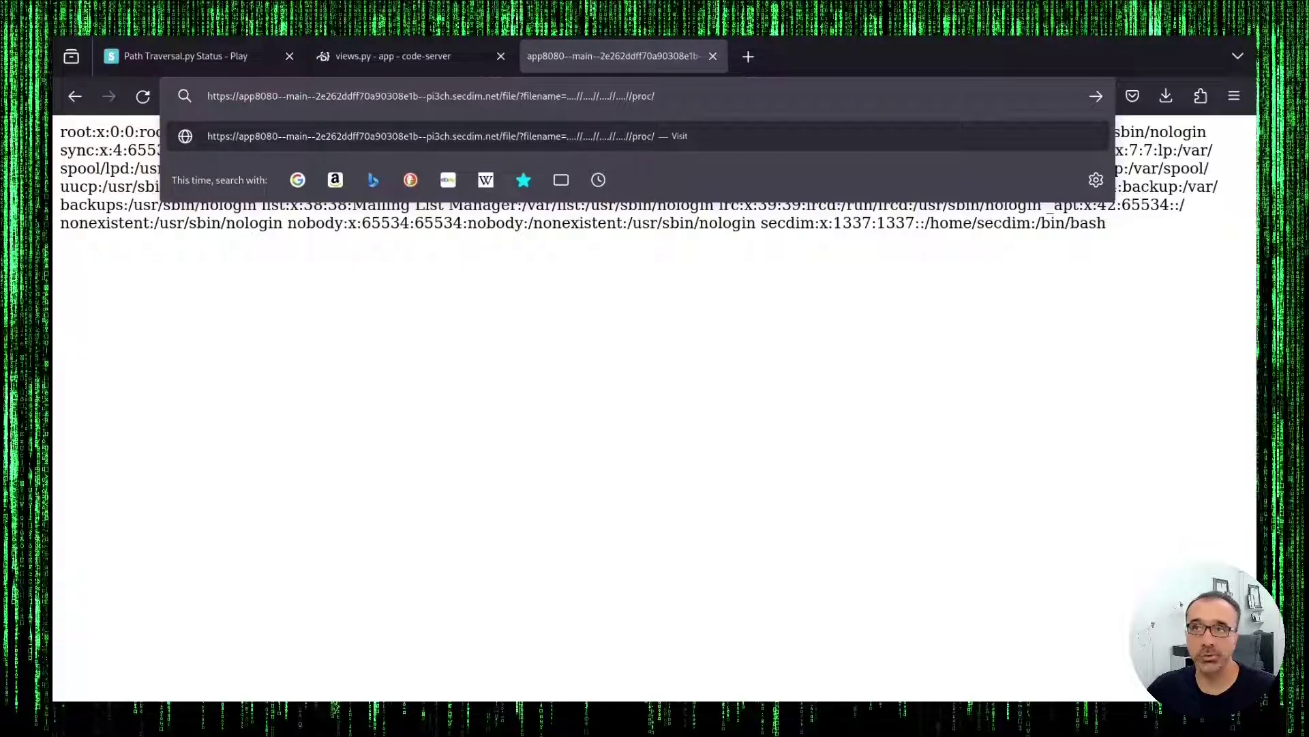
text(1/)
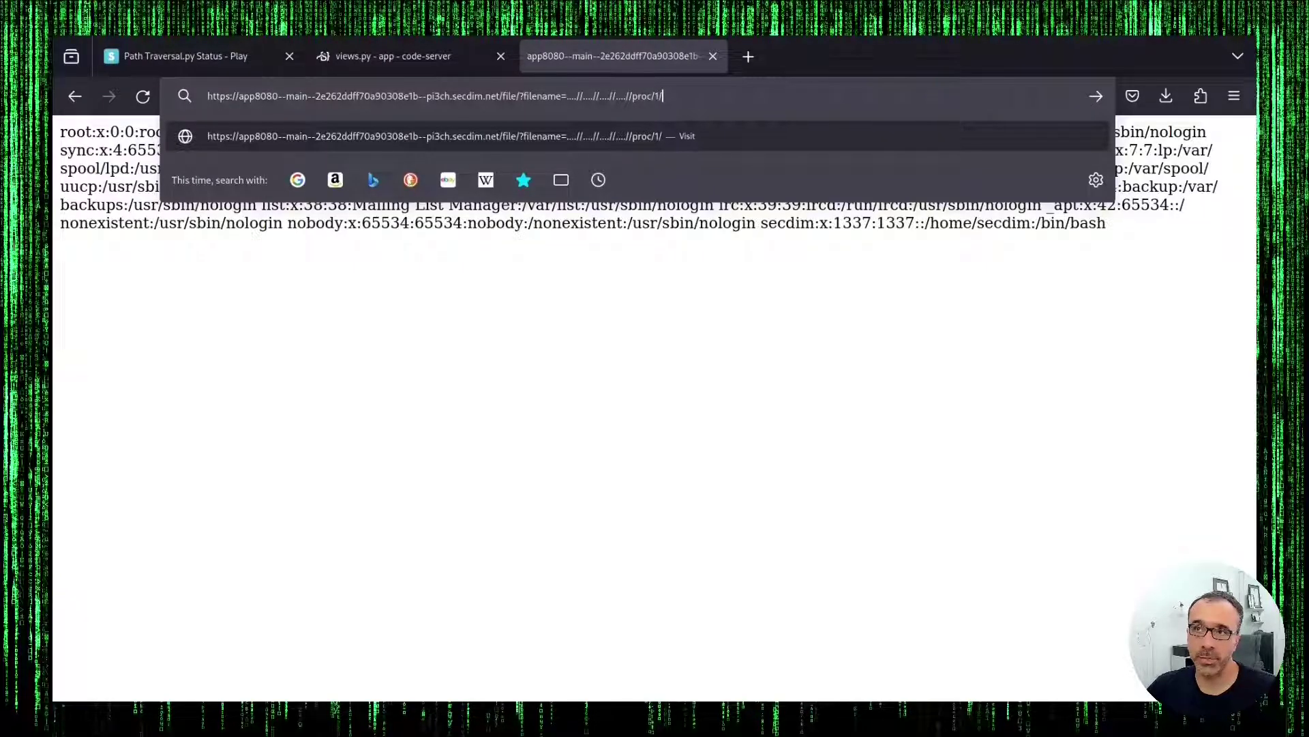
text(environ)
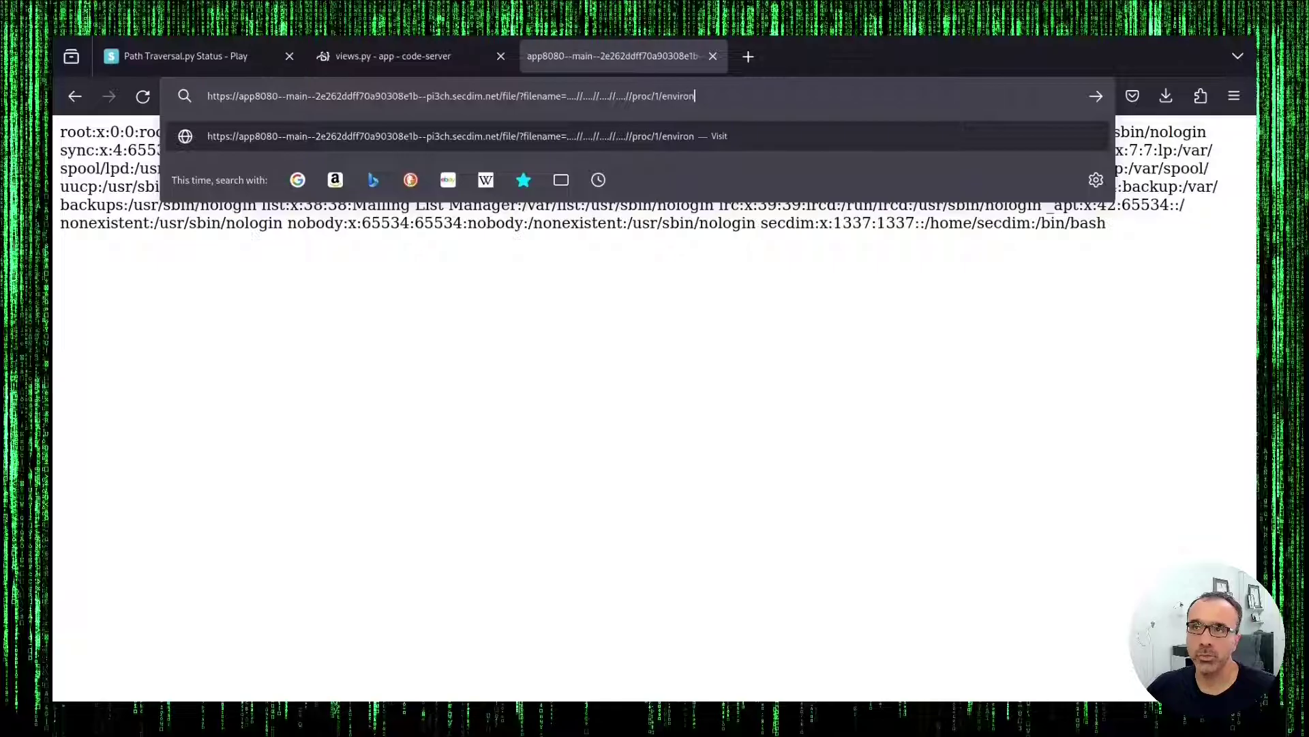
Step: Request proc/1/environ, then process ids 2 and 10329 until environment variables appear
key(Return)
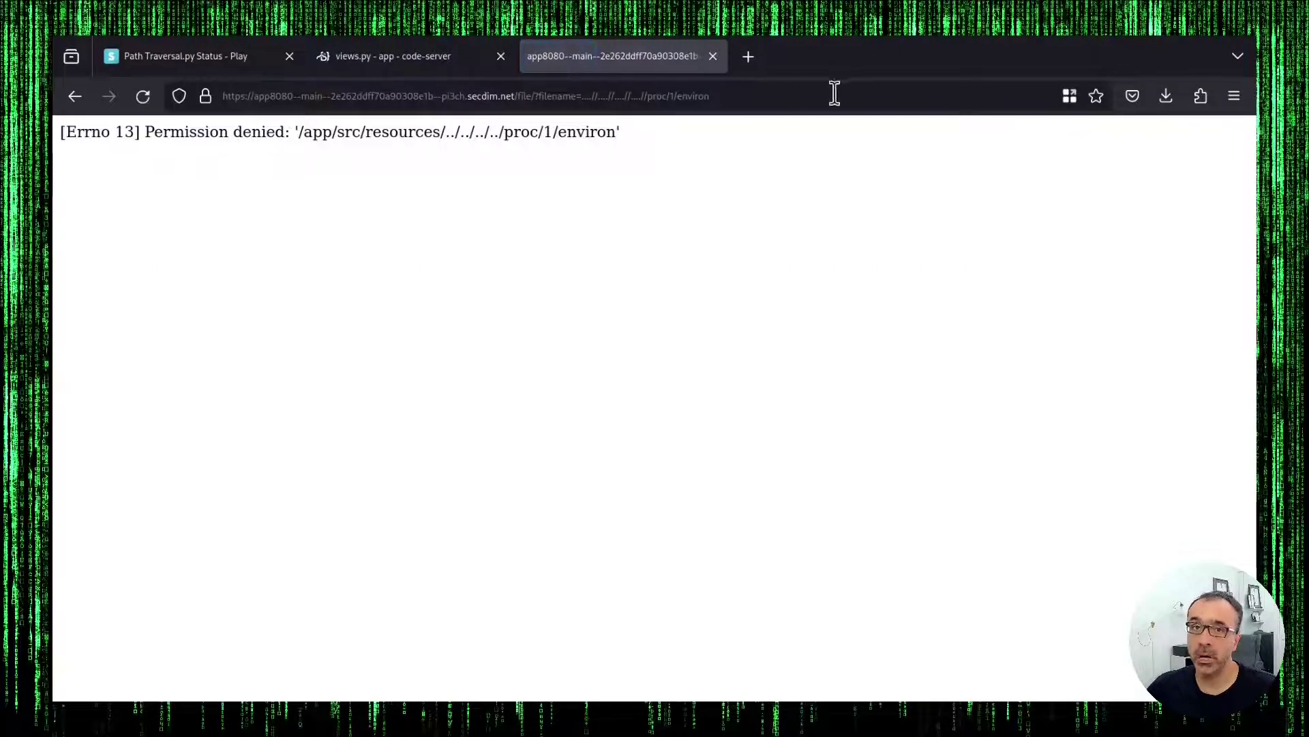
click(675, 95)
click(675, 96)
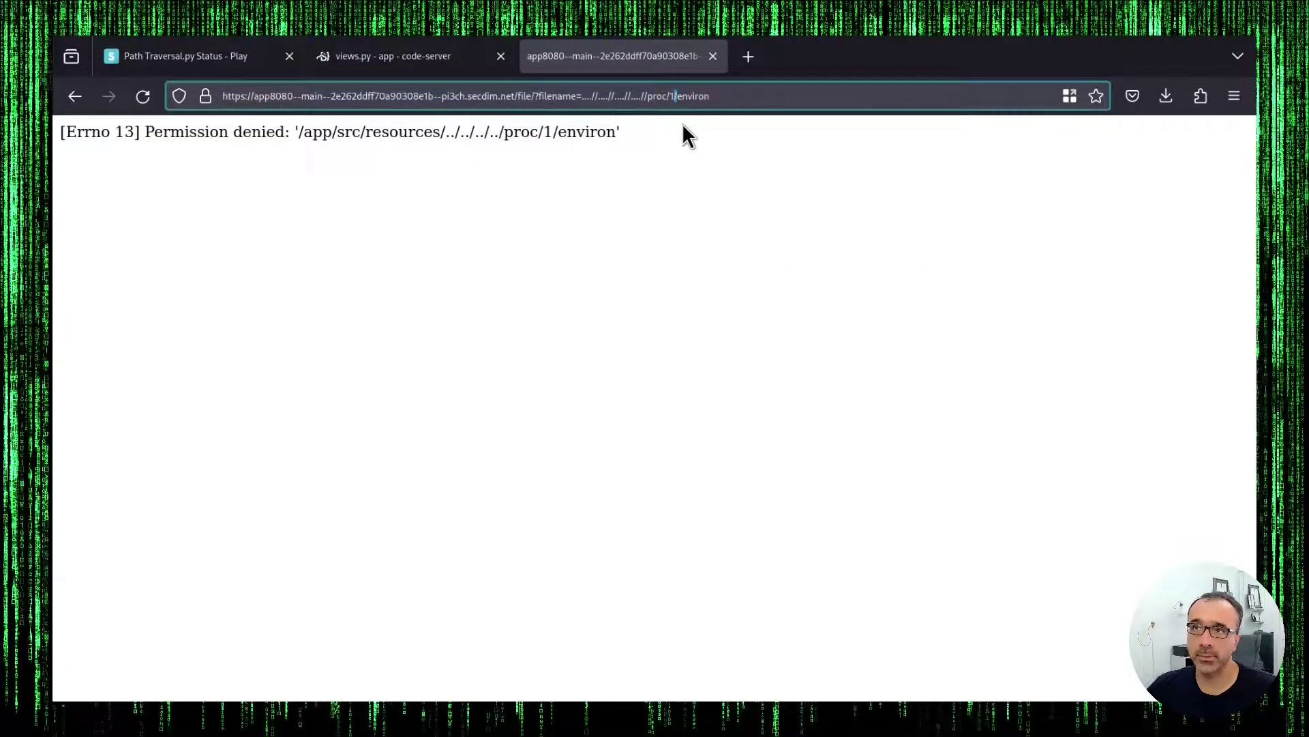
text(0)
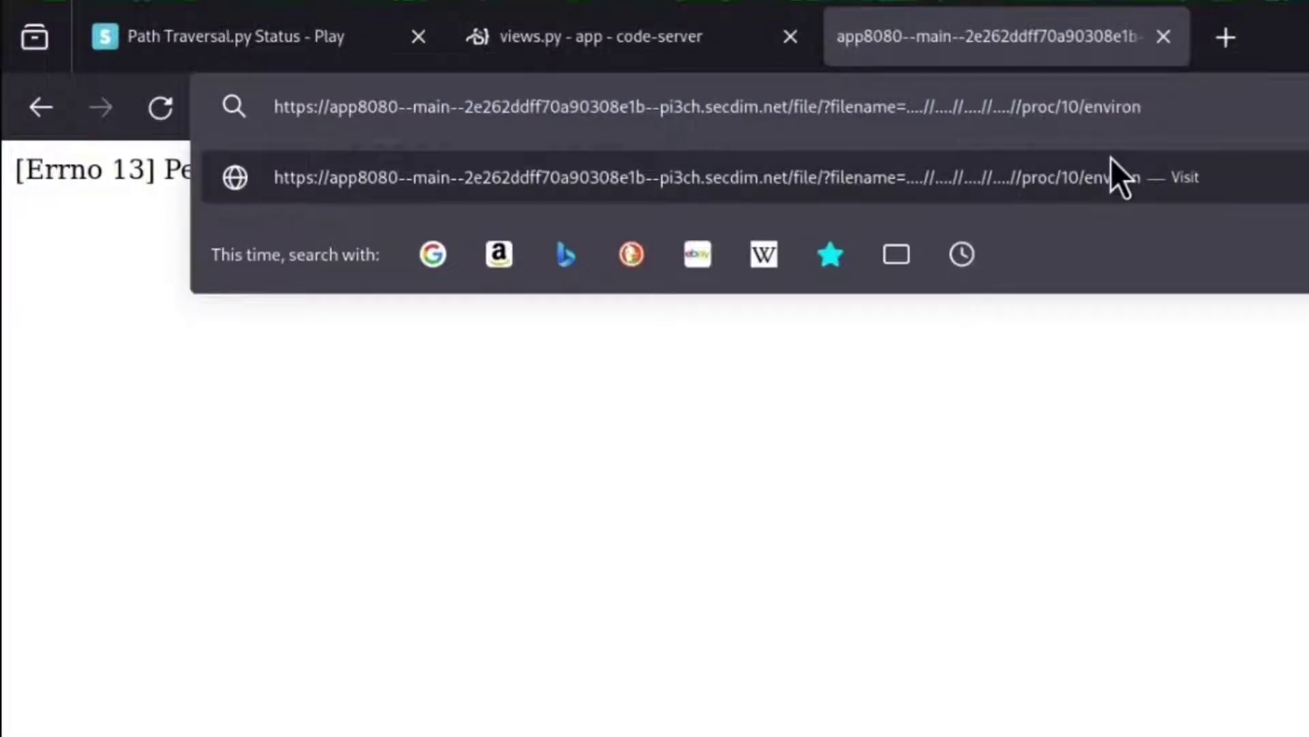
key(BackSpace)
key(BackSpace)
text(2)
key(Return)
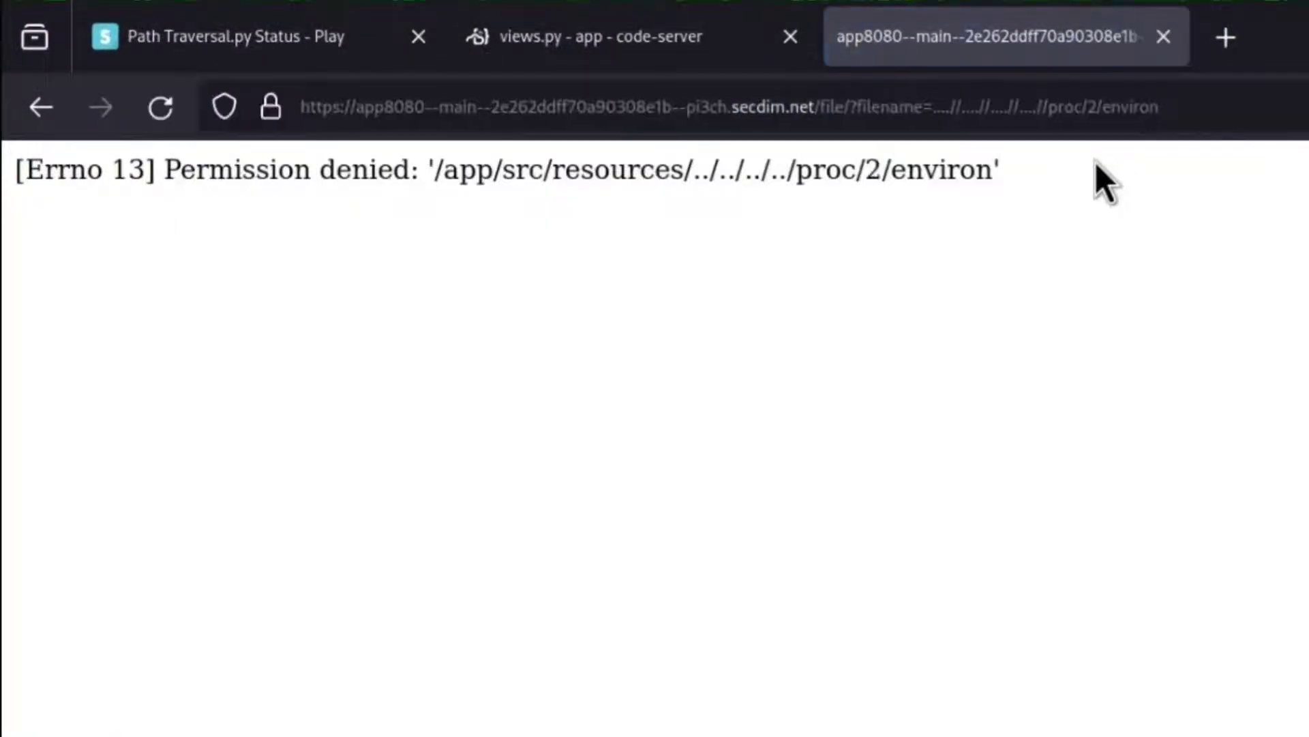
click(1087, 107)
text(1)
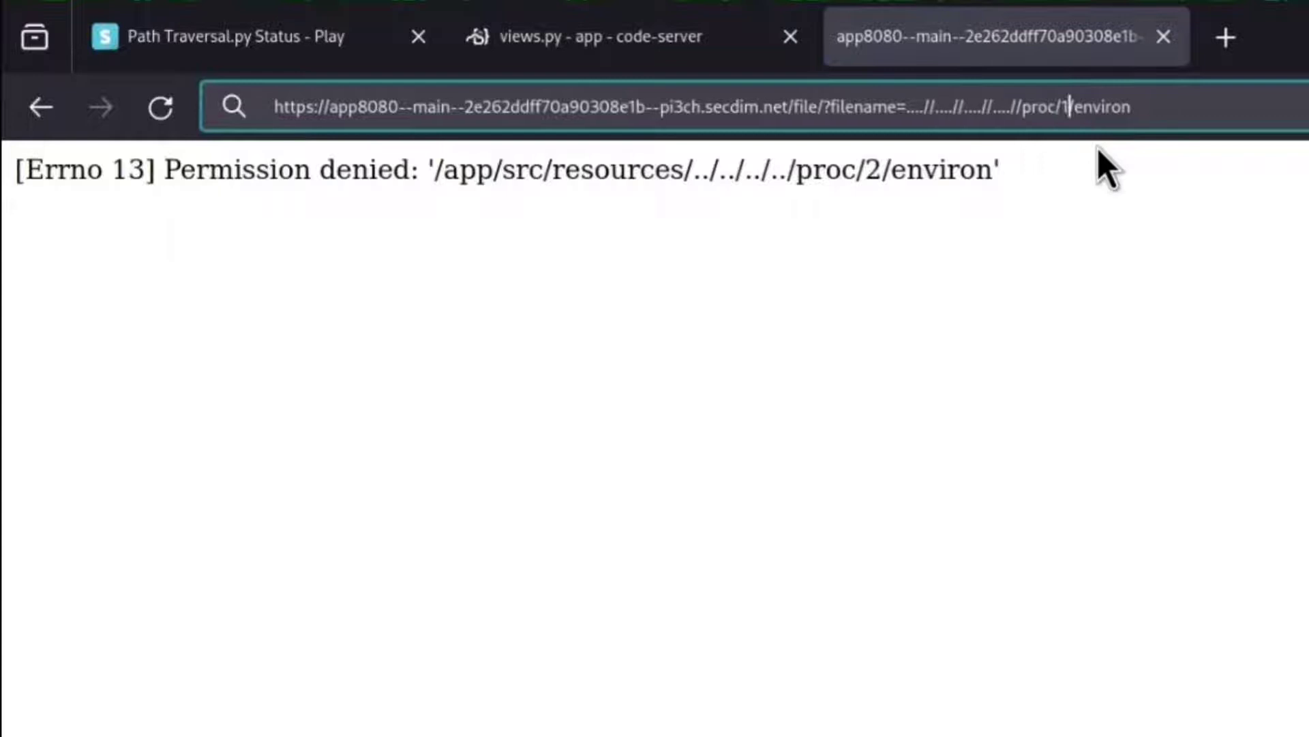
text(03)
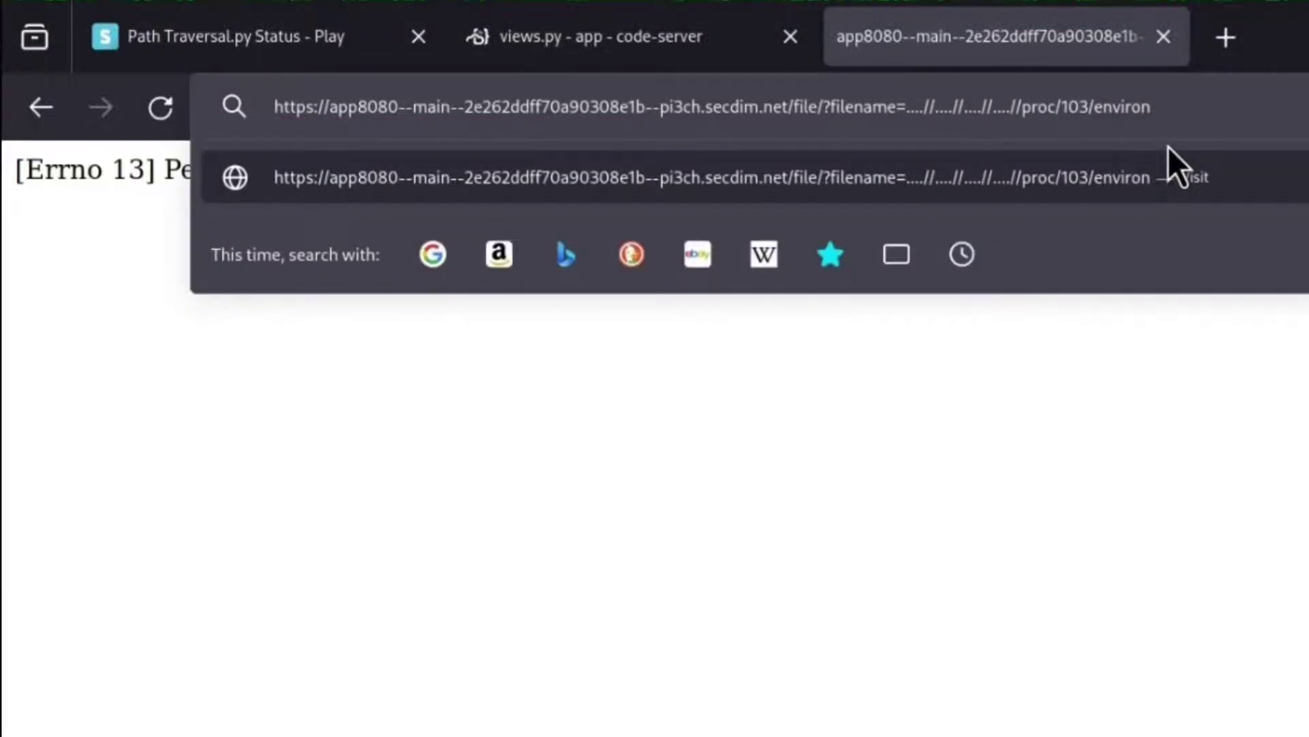
text(29)
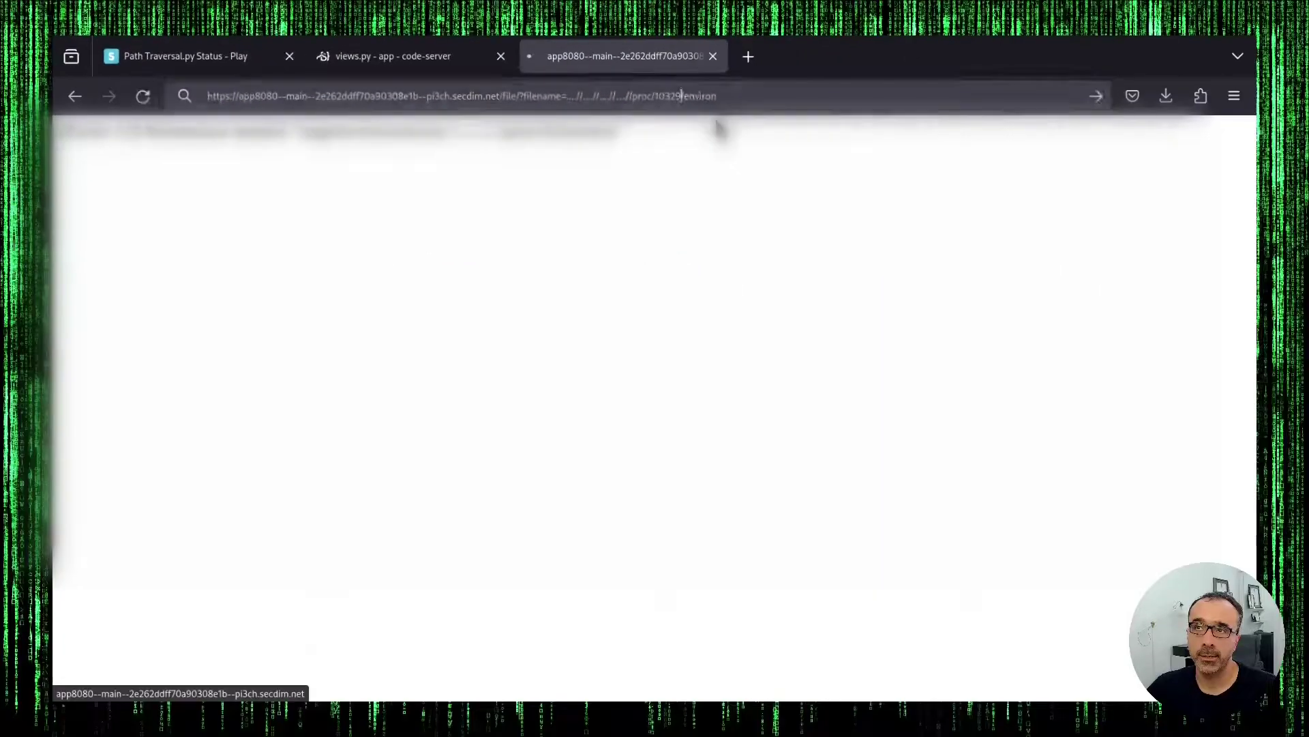
key(Return)
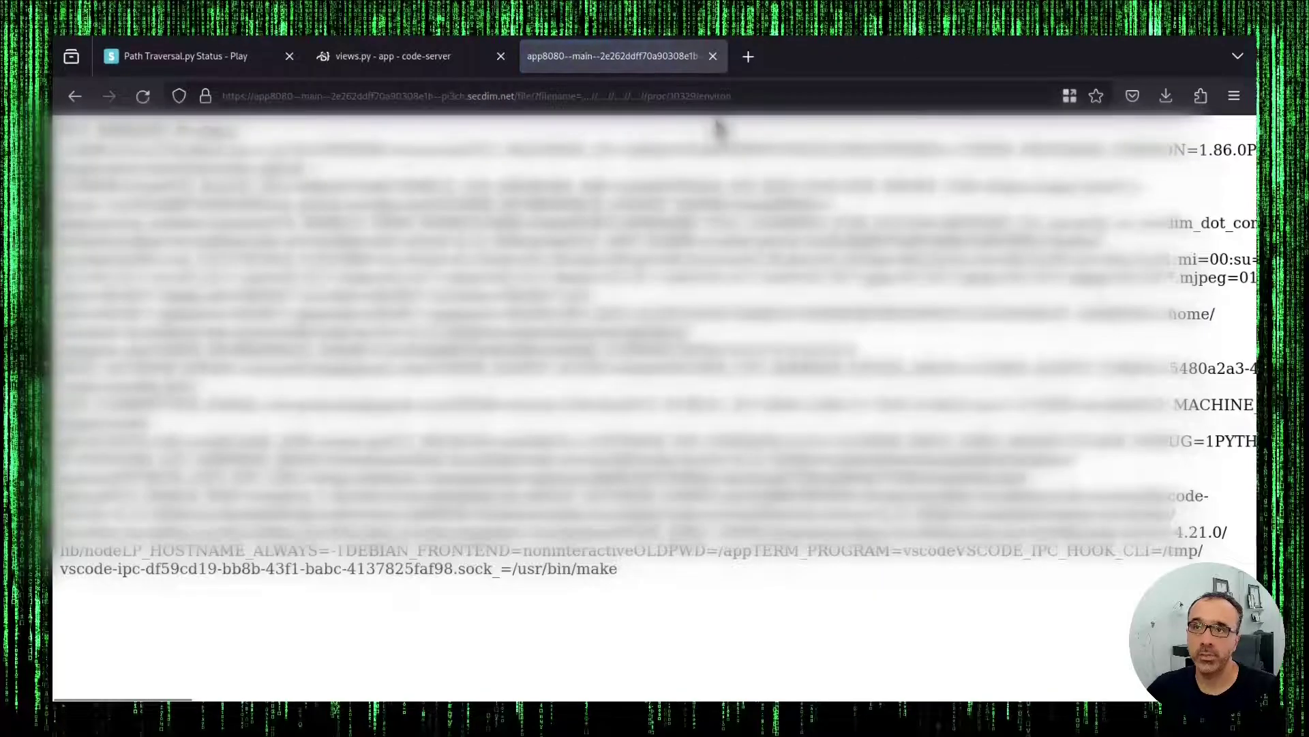